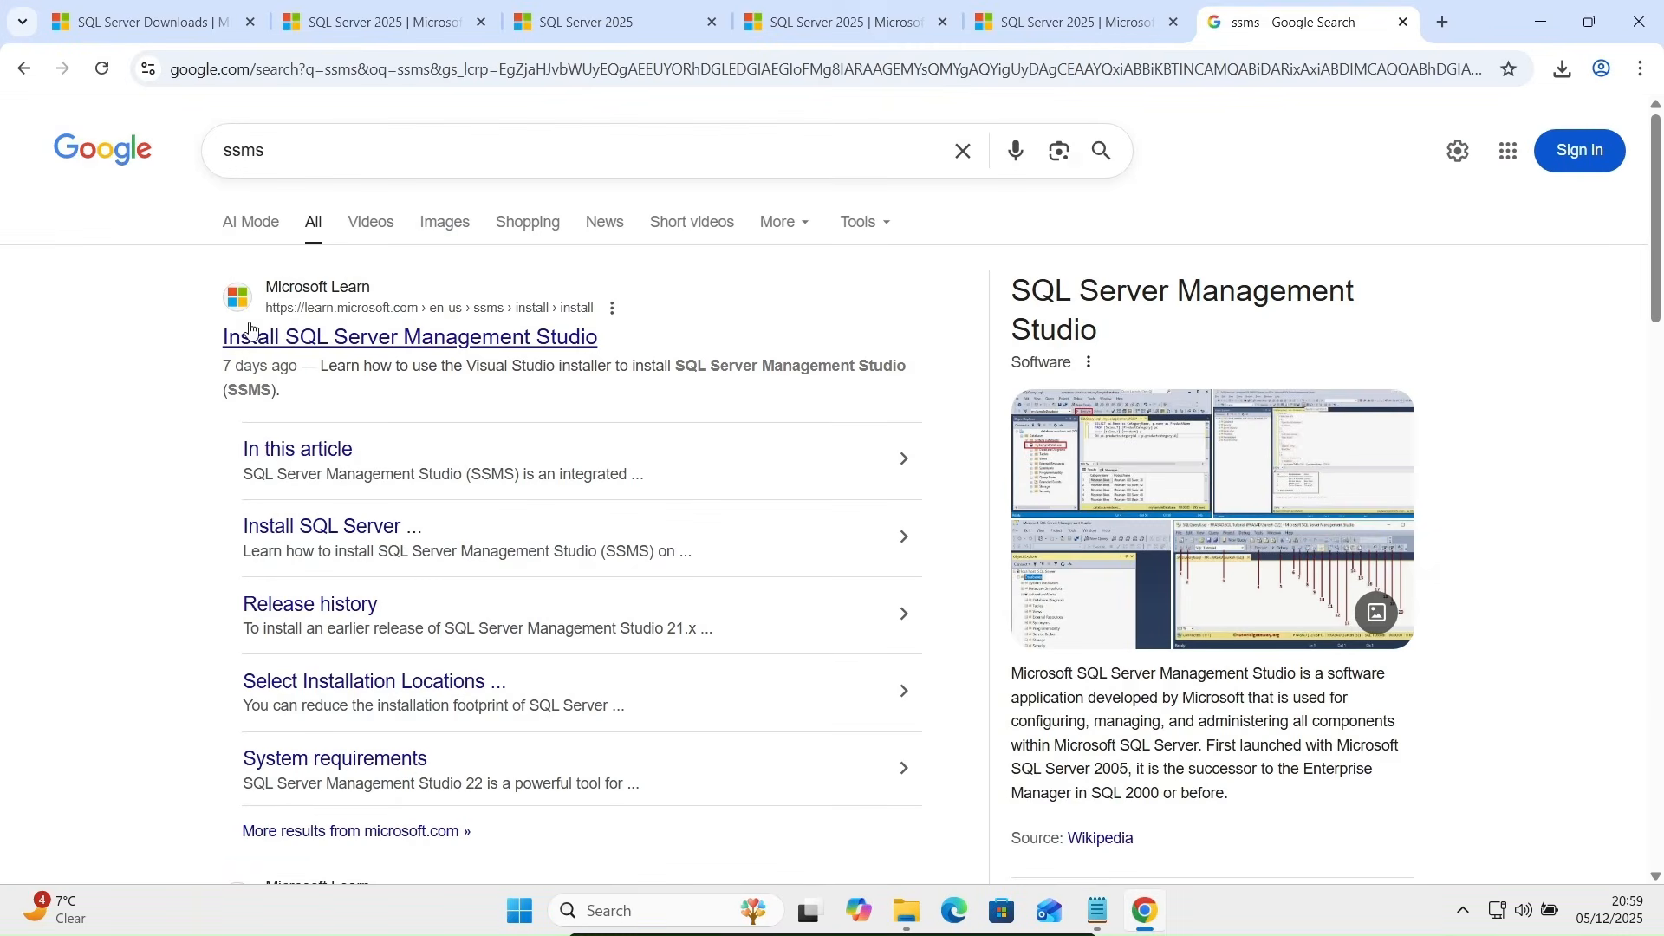
# - Open Microsoft Learn's Install SQL Server Management Studio page and download the SSMS 22 installer
pyautogui.click(348, 346)
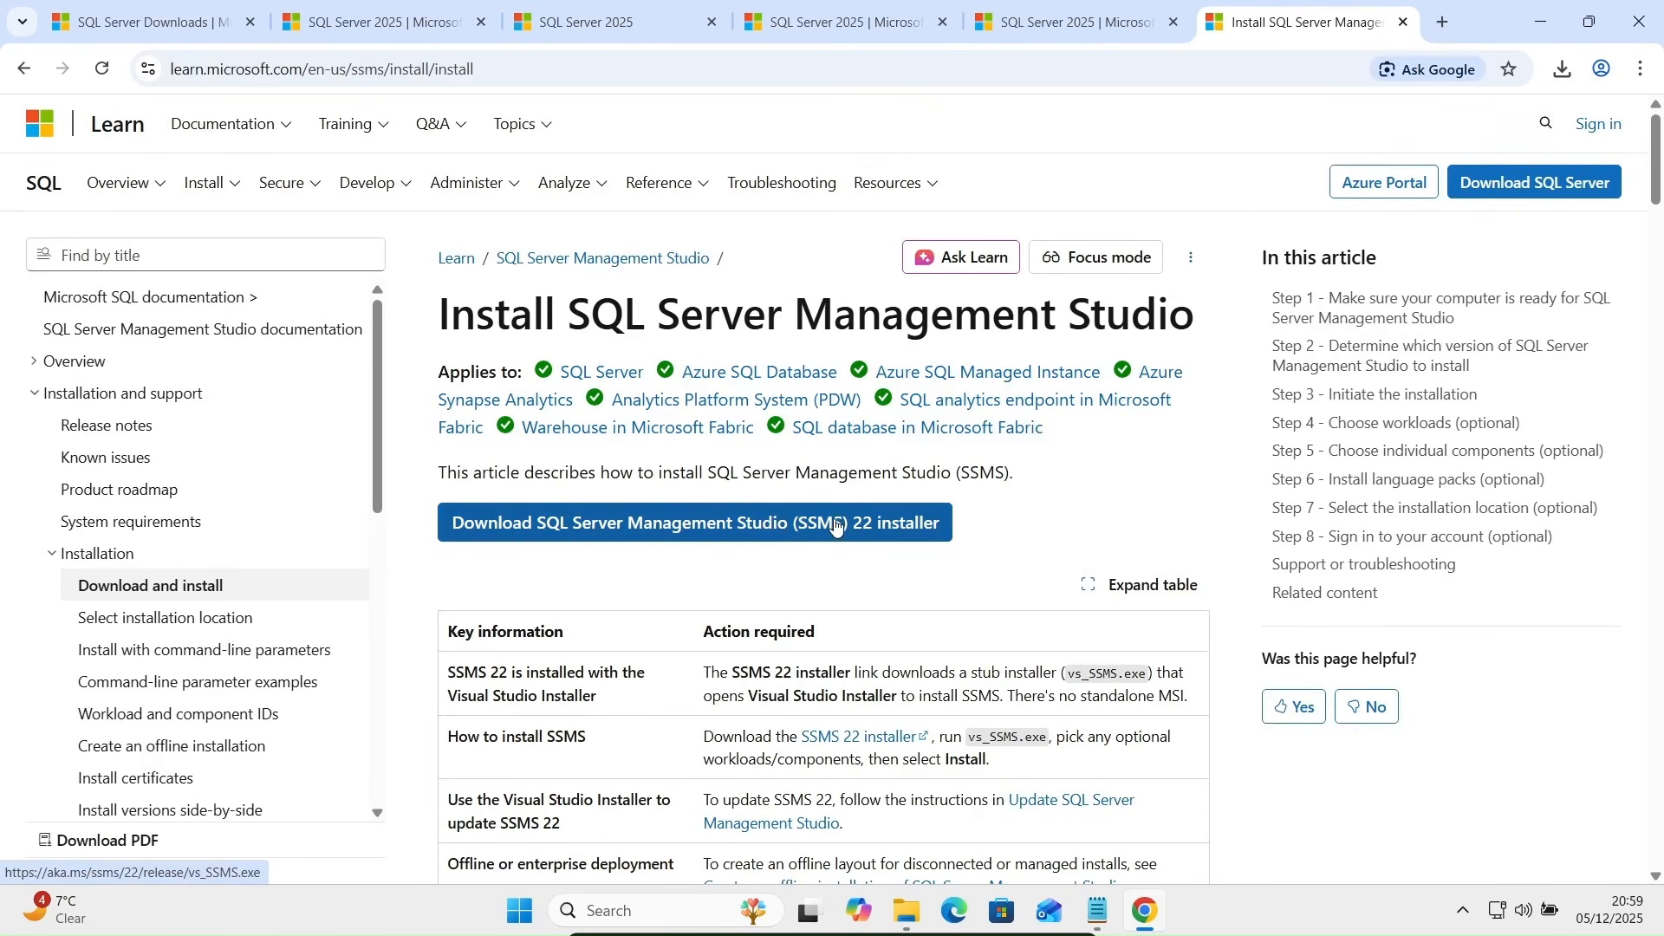
pyautogui.click(767, 524)
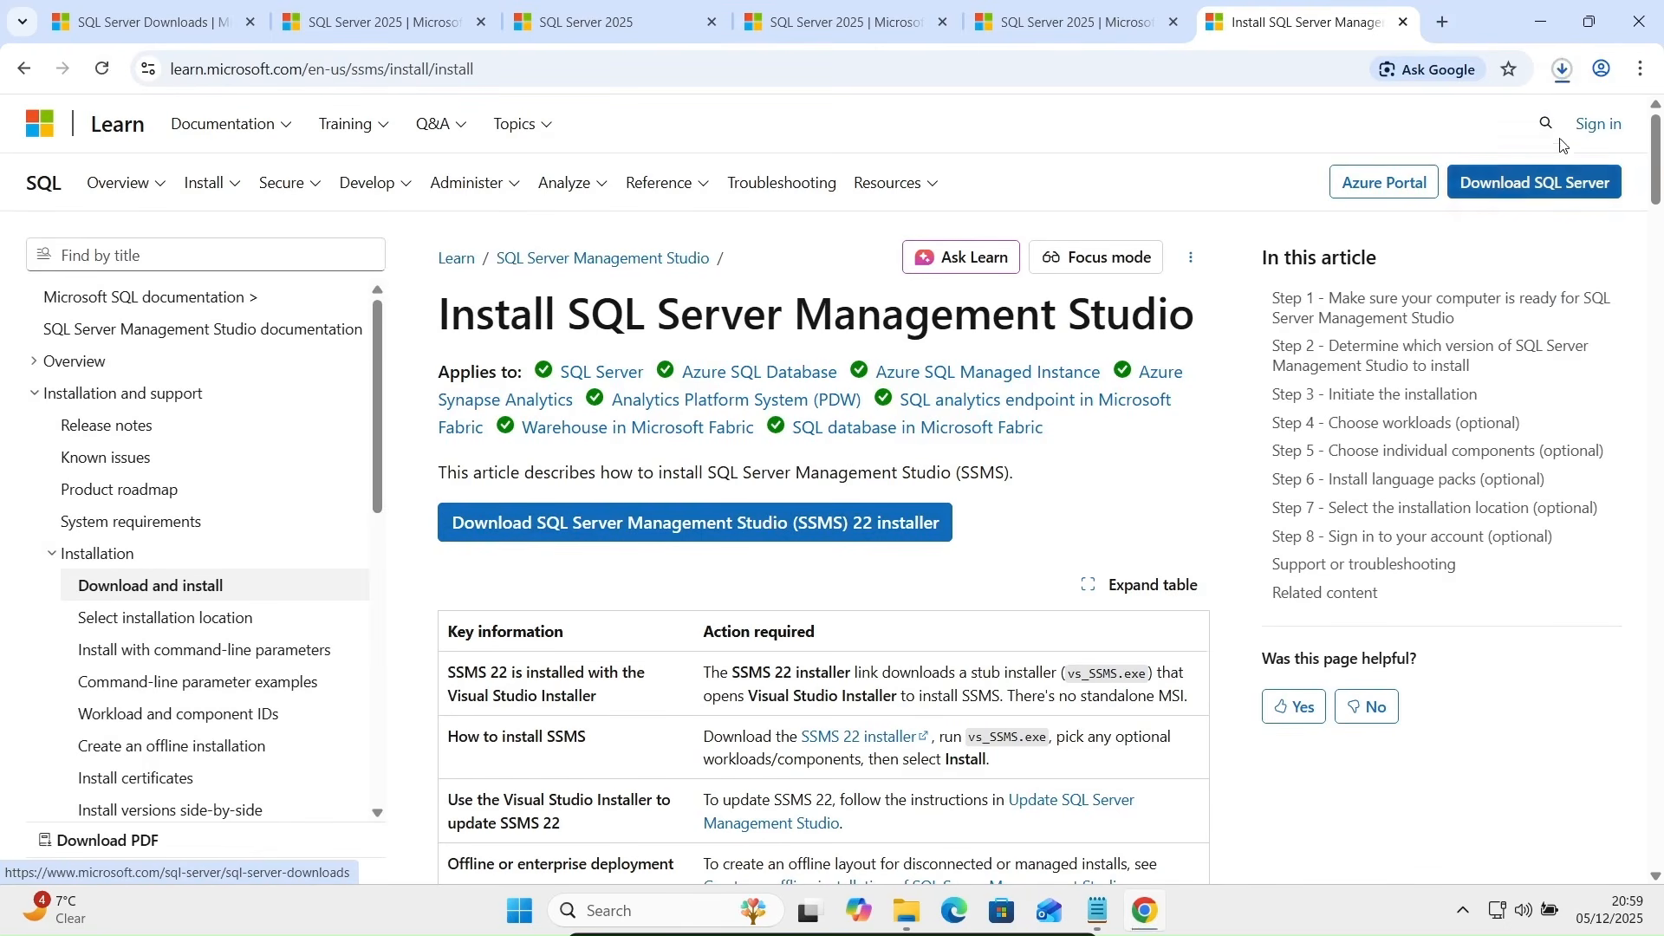
# - Run vs_SSMS.exe from Chrome's downloads, approve the UAC prompt, and minimize Chrome
pyautogui.click(1561, 76)
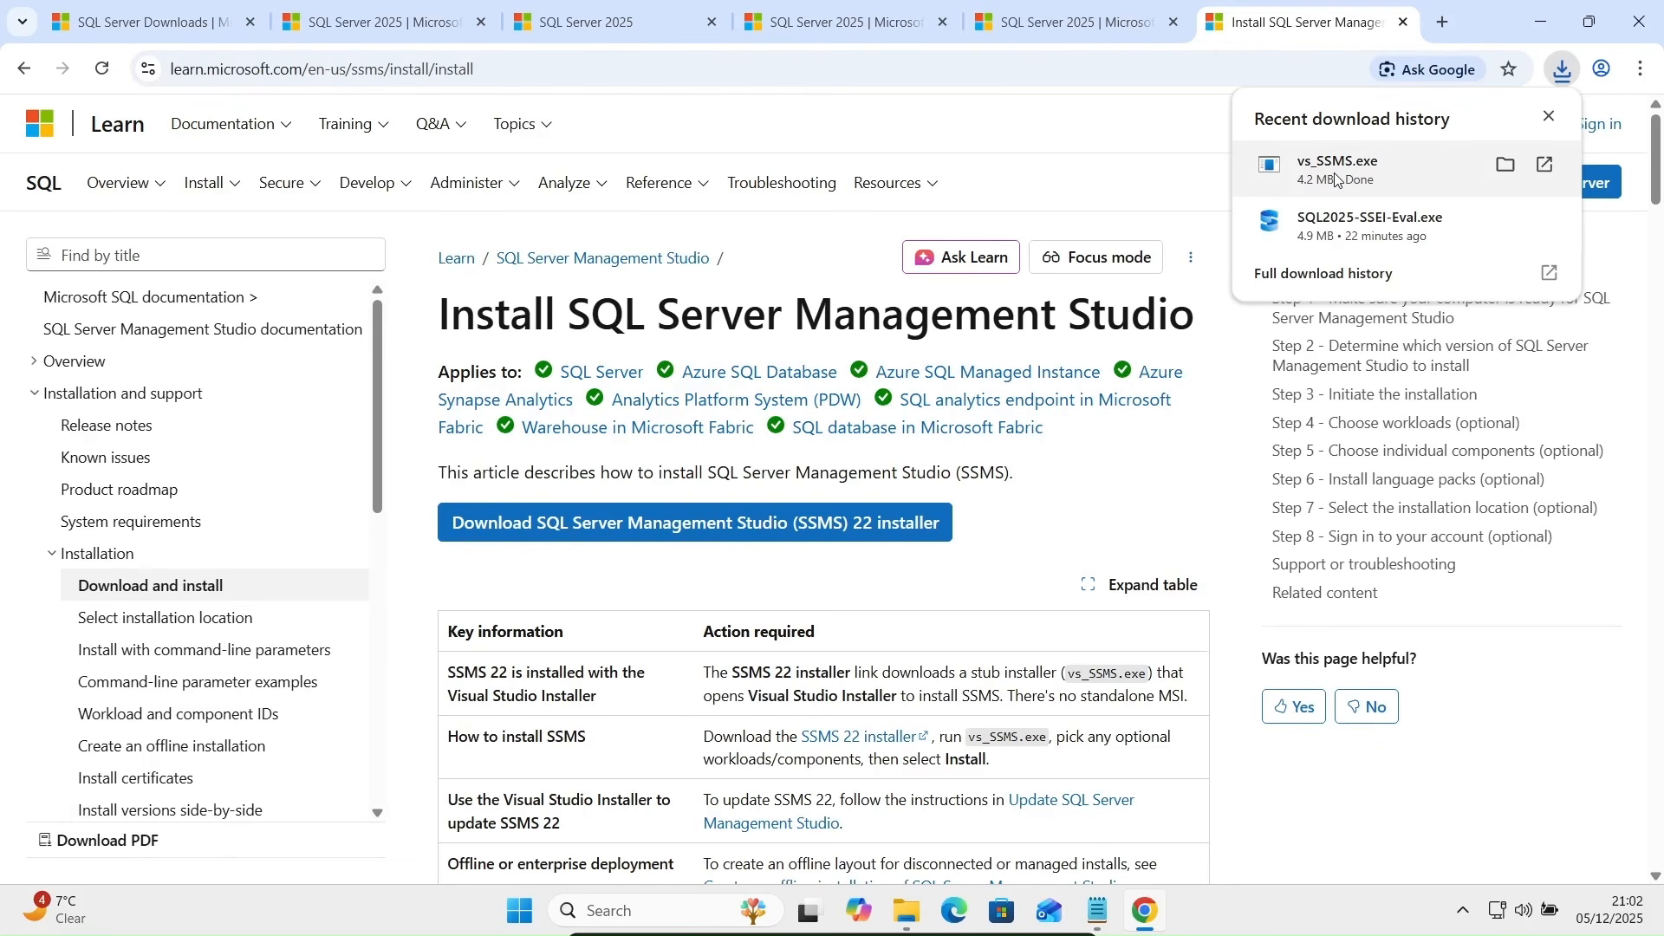
pyautogui.click(1335, 180)
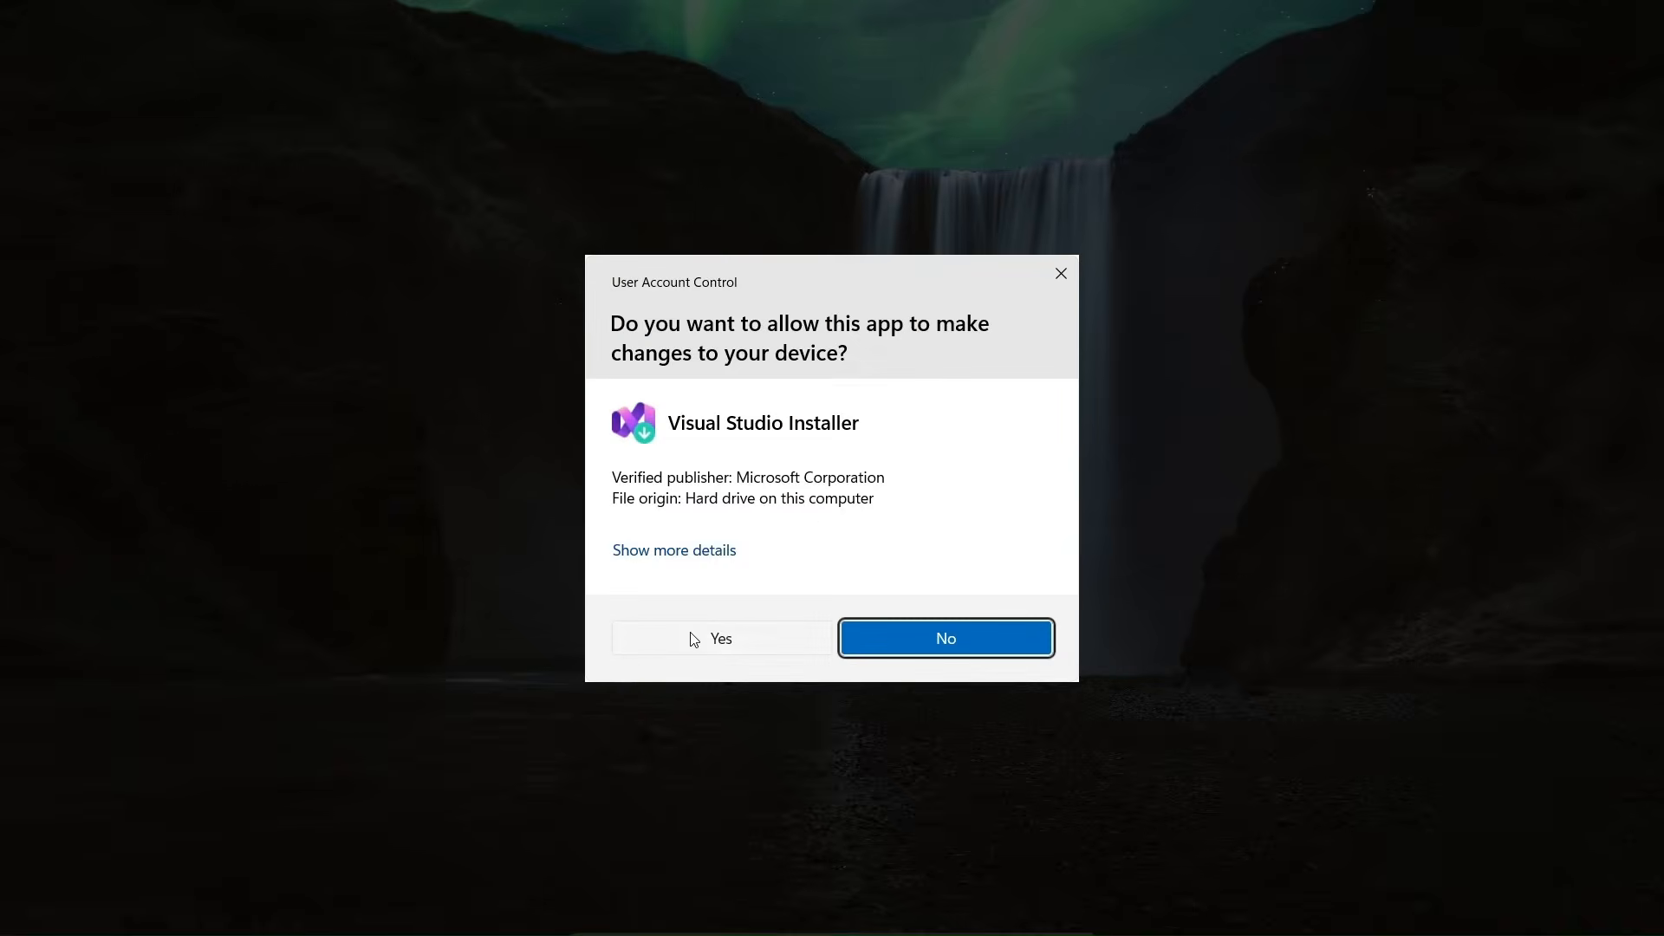
pyautogui.click(698, 639)
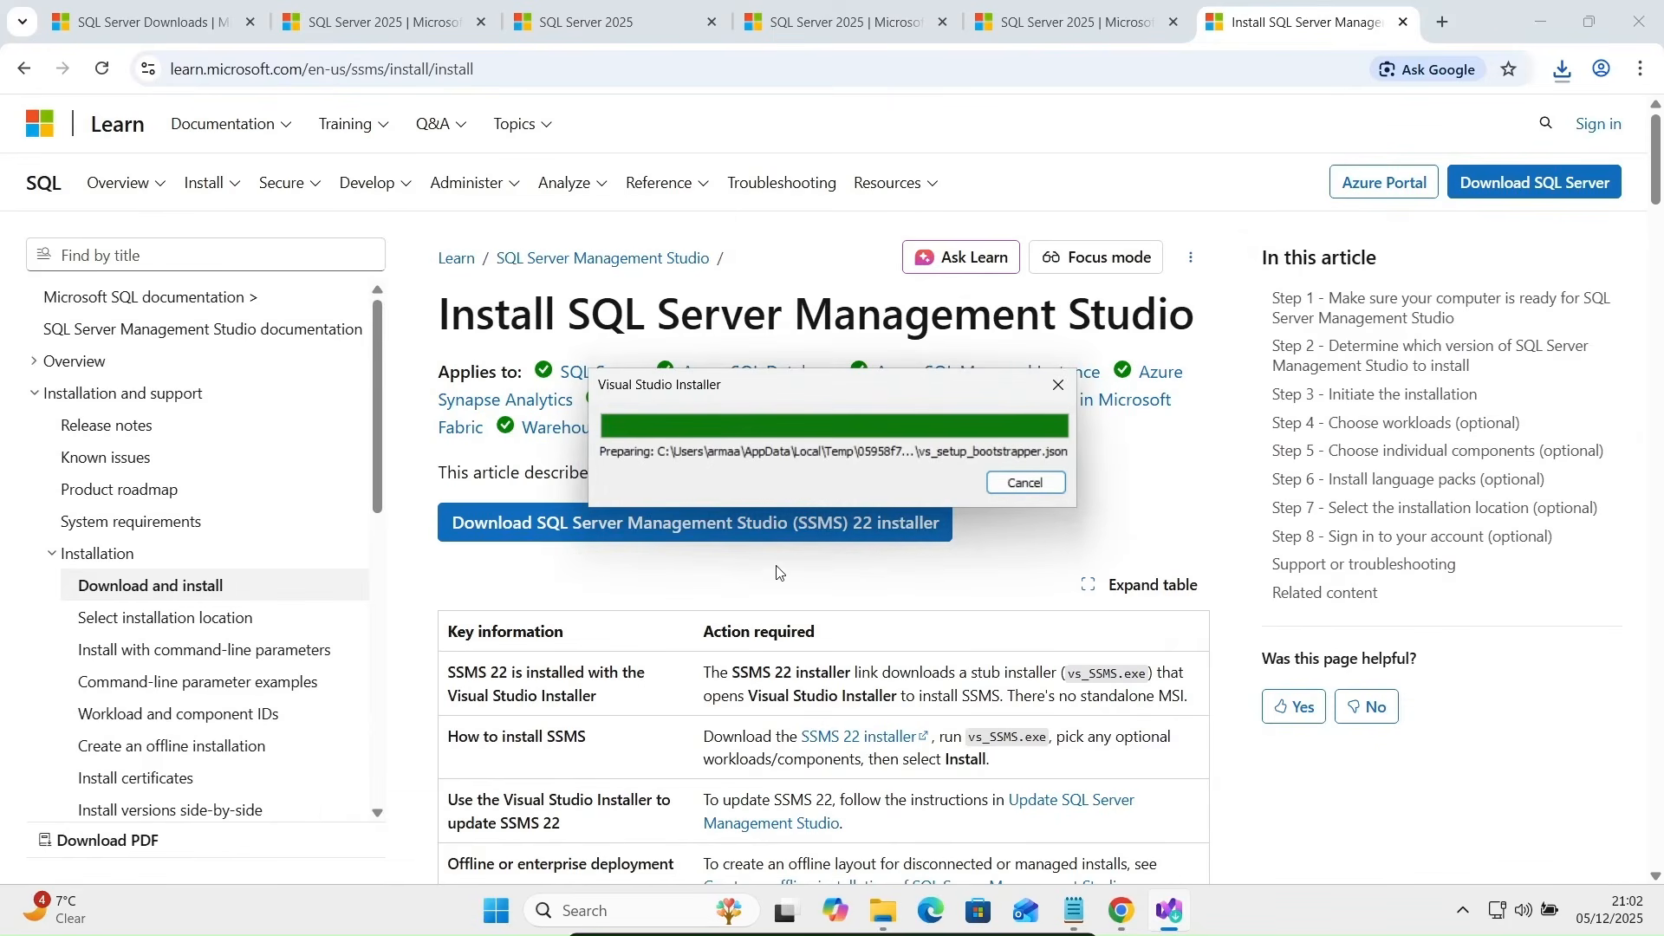
pyautogui.click(1535, 23)
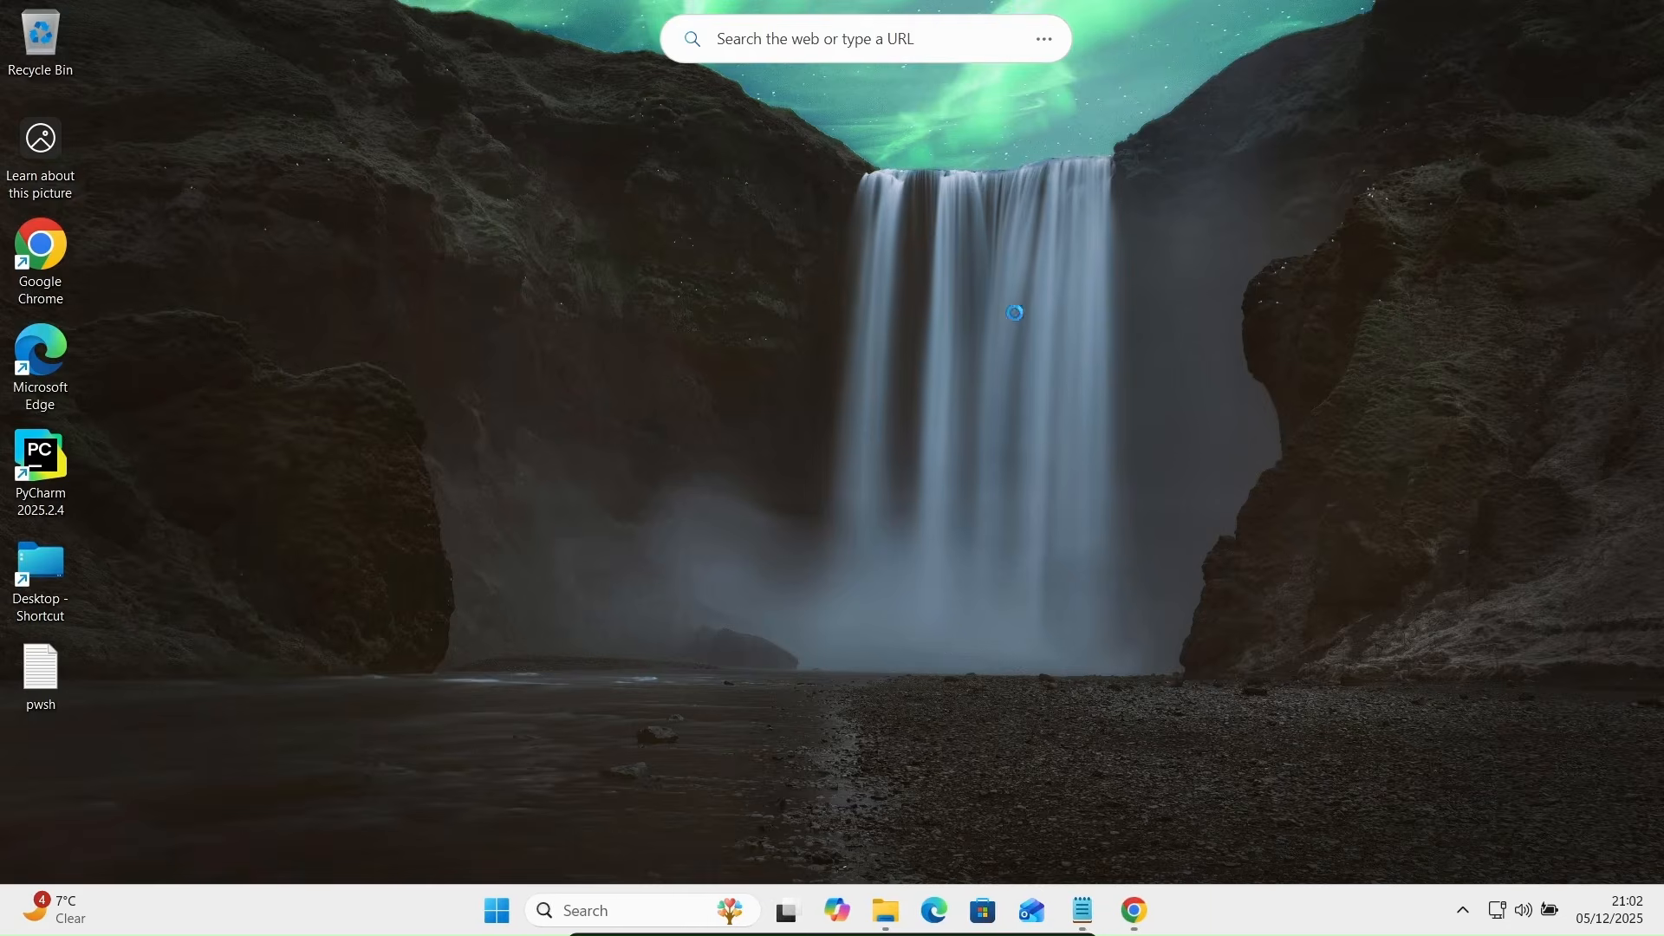
# - Try the AI Assistance, Code tools and Hybrid and Migration workloads, then keep only Business Intelligence (2.46 GB)
pyautogui.click(1026, 567)
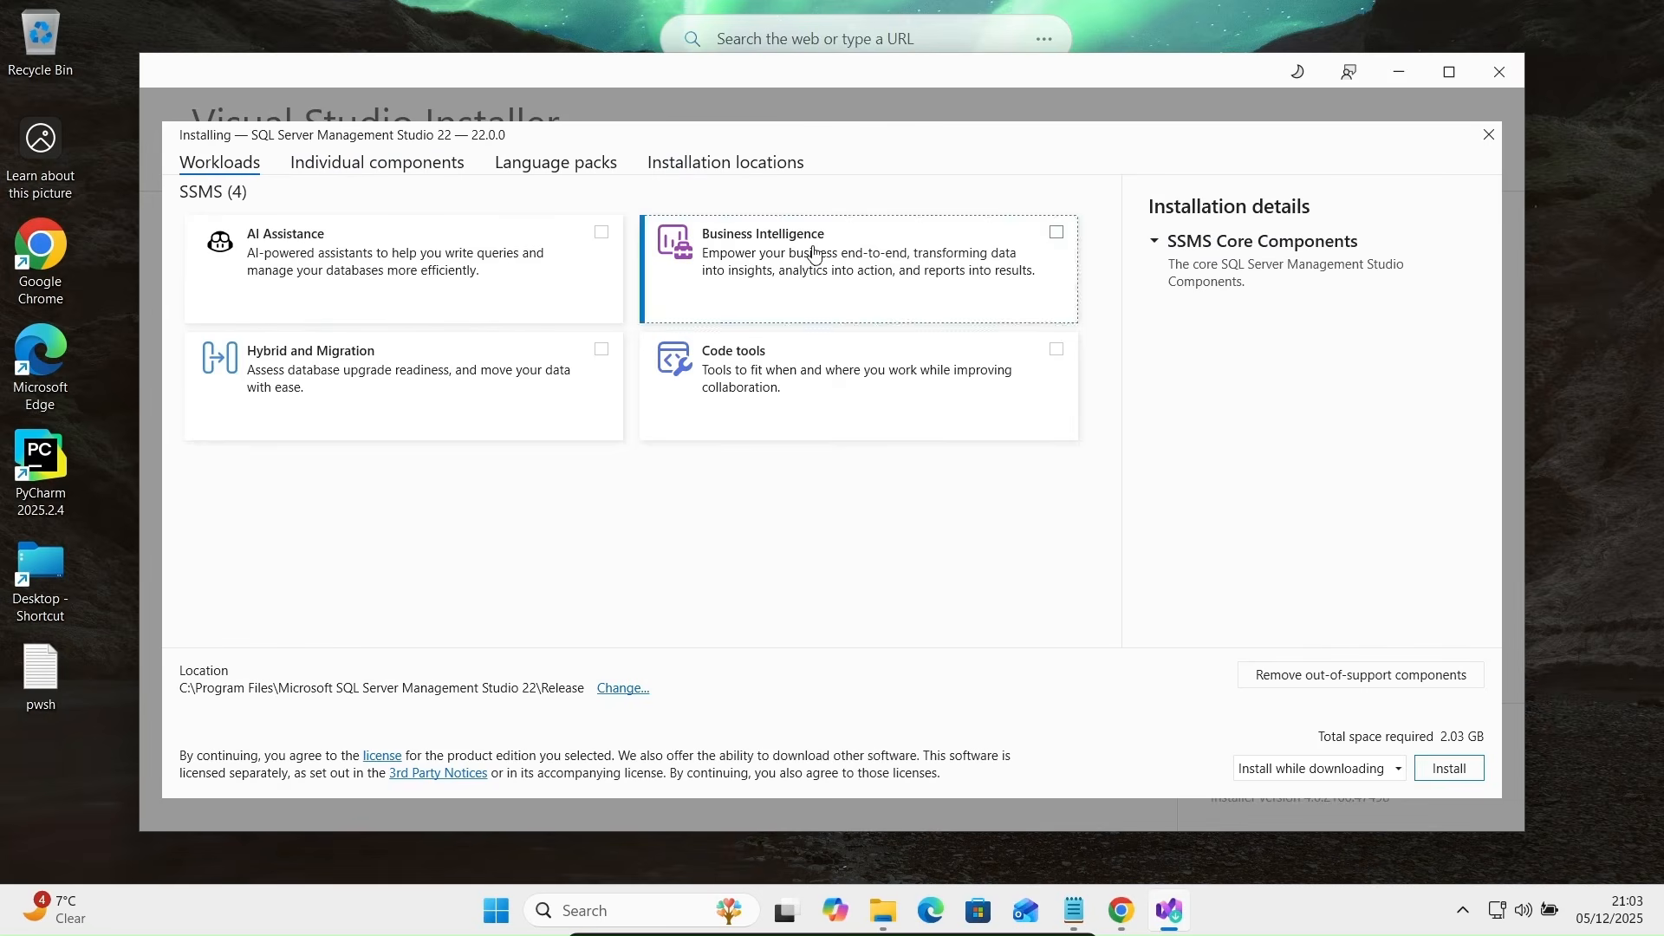
pyautogui.click(448, 255)
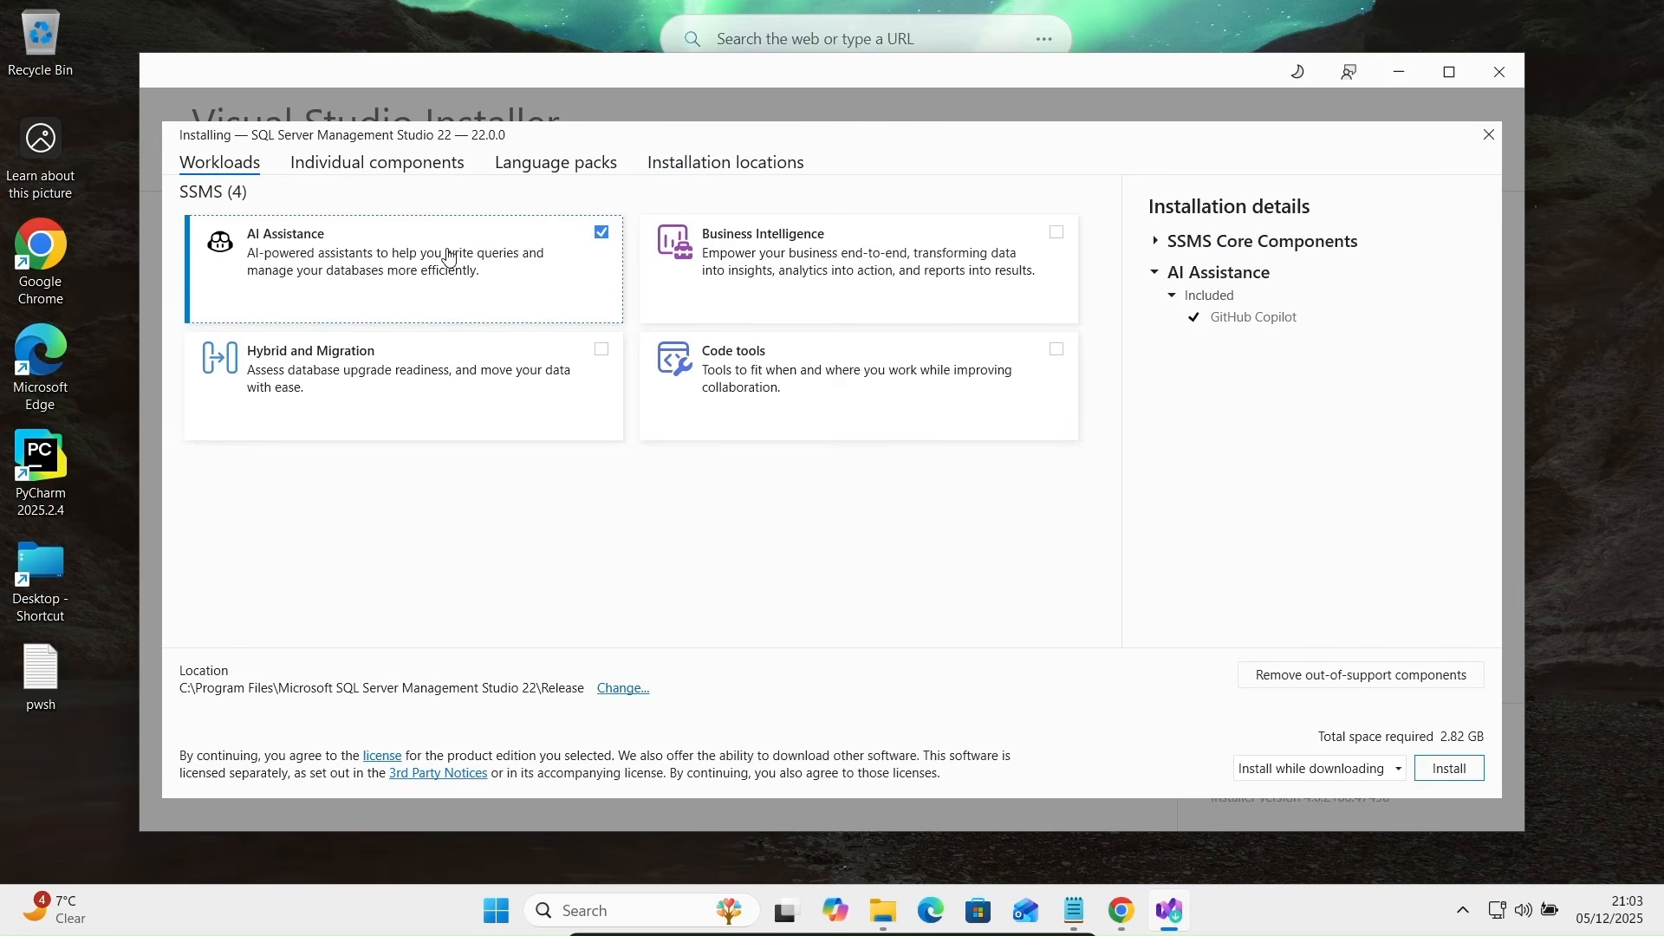
pyautogui.click(527, 250)
pyautogui.click(526, 249)
pyautogui.click(595, 275)
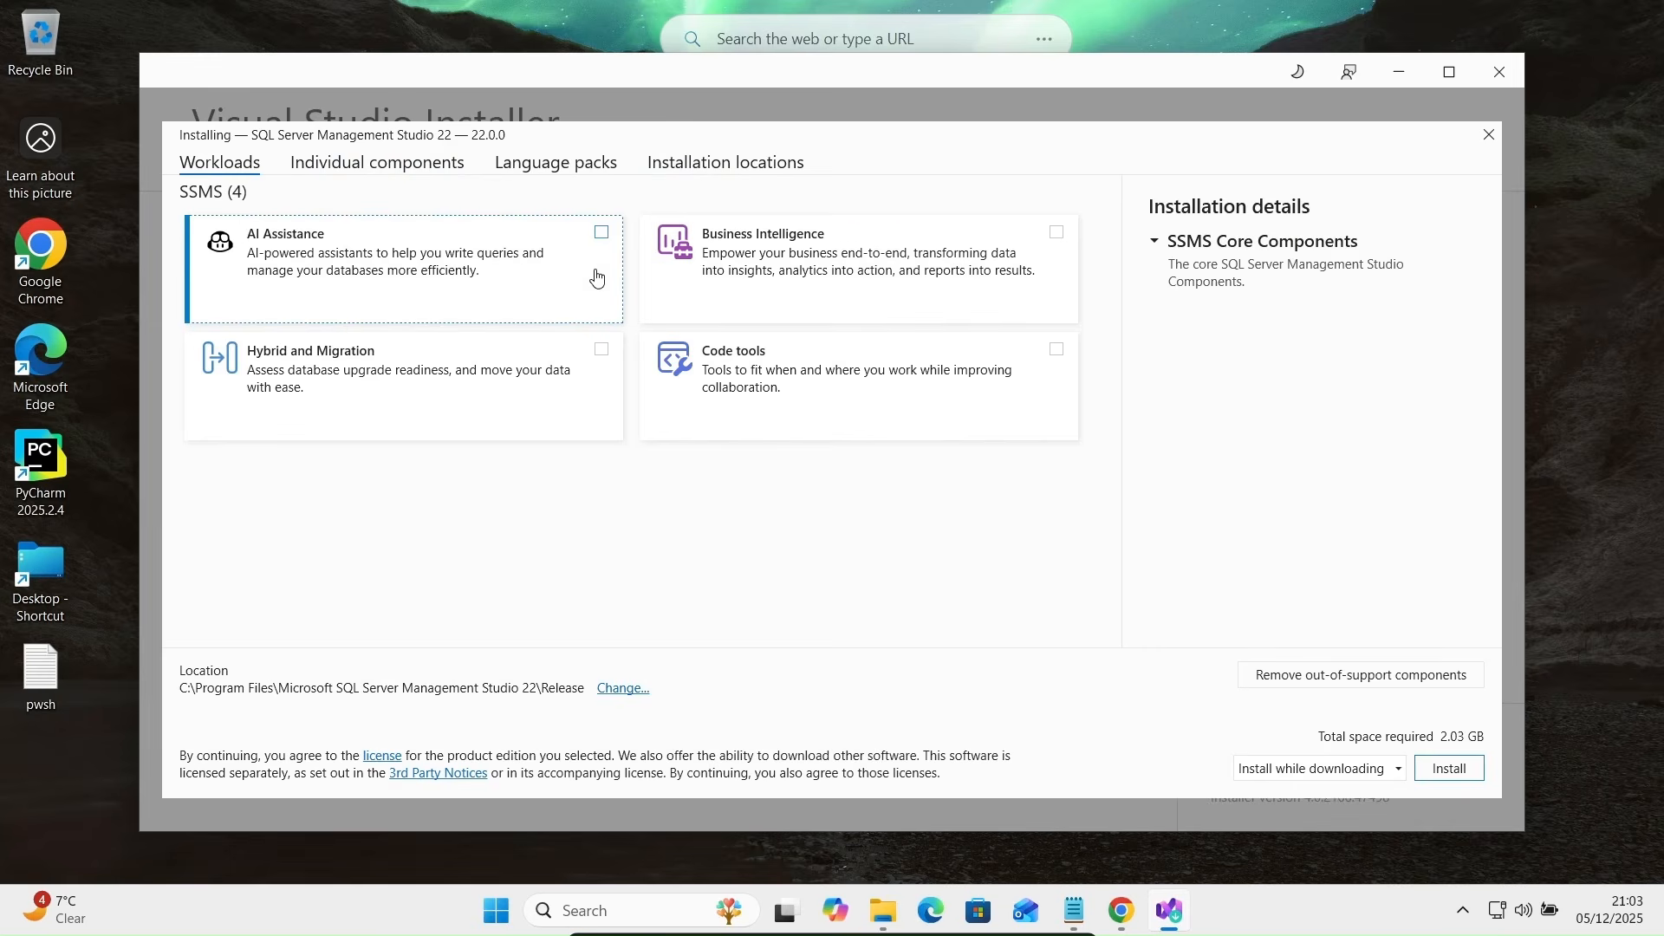
pyautogui.click(788, 384)
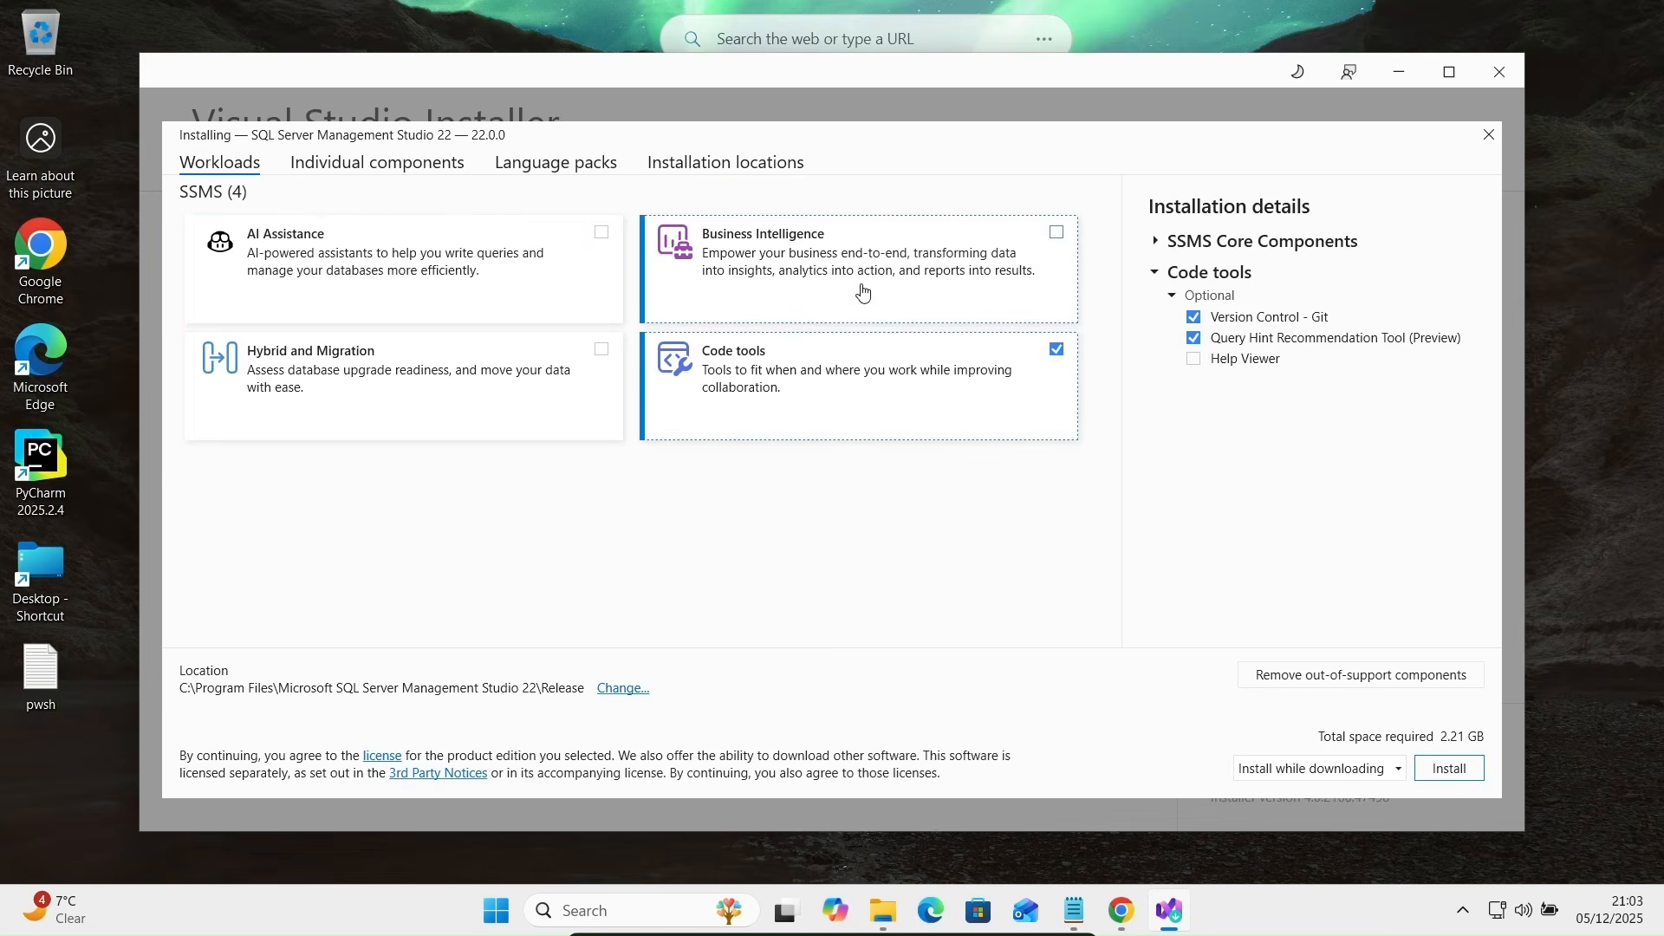
pyautogui.click(865, 420)
pyautogui.click(476, 385)
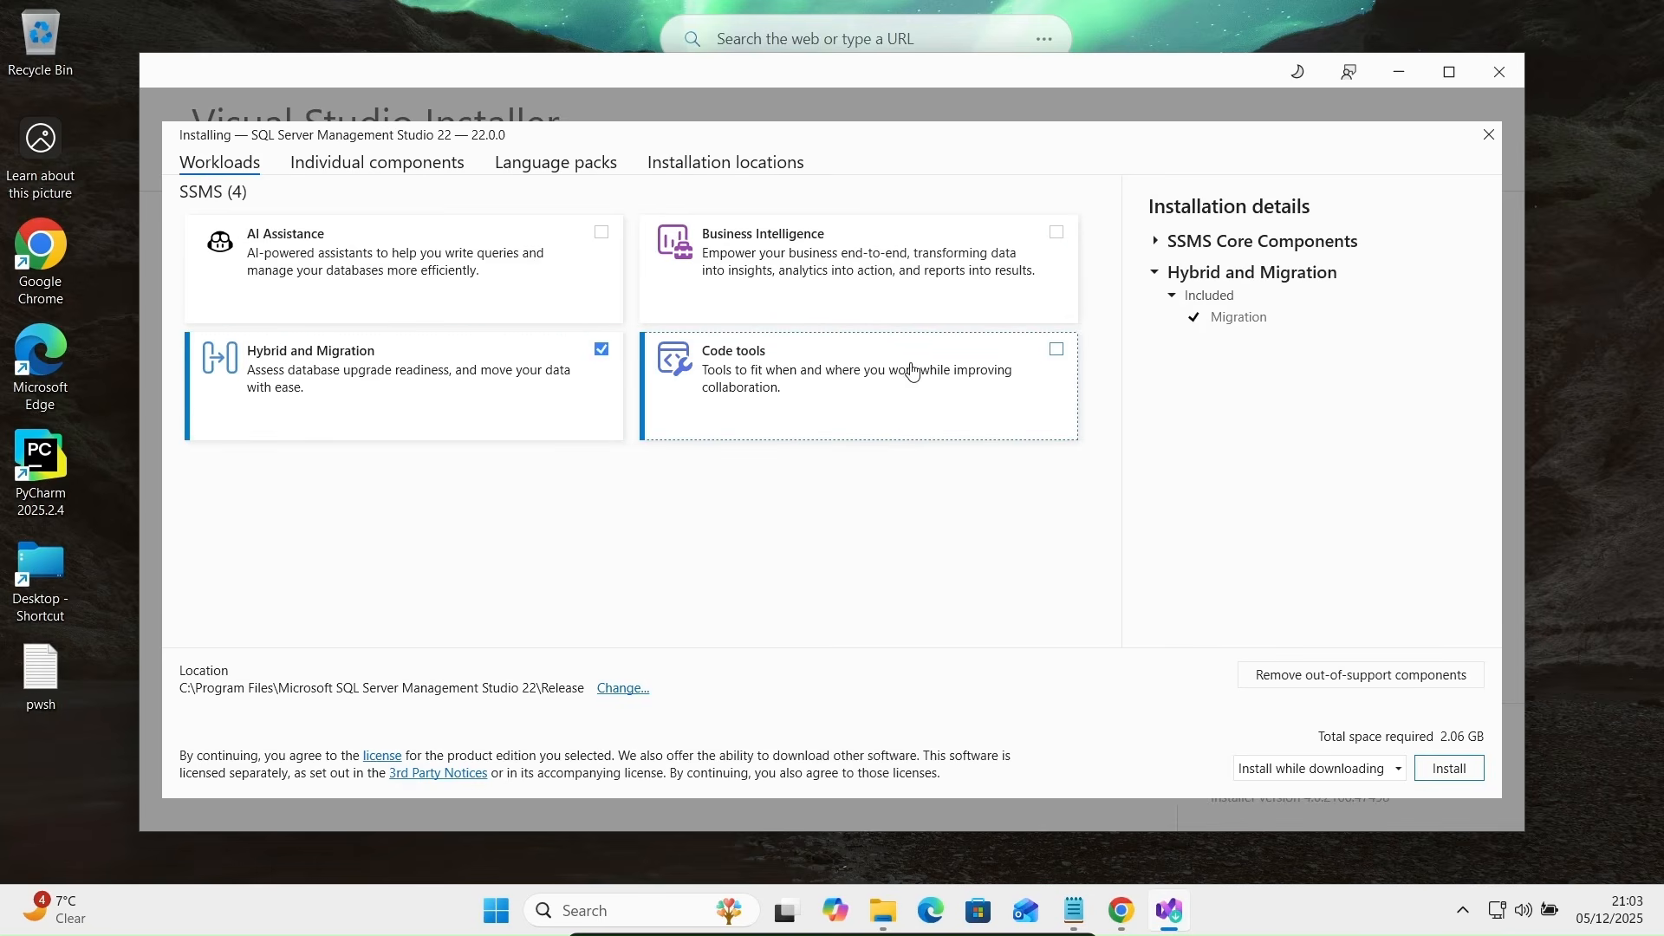
pyautogui.press('space')
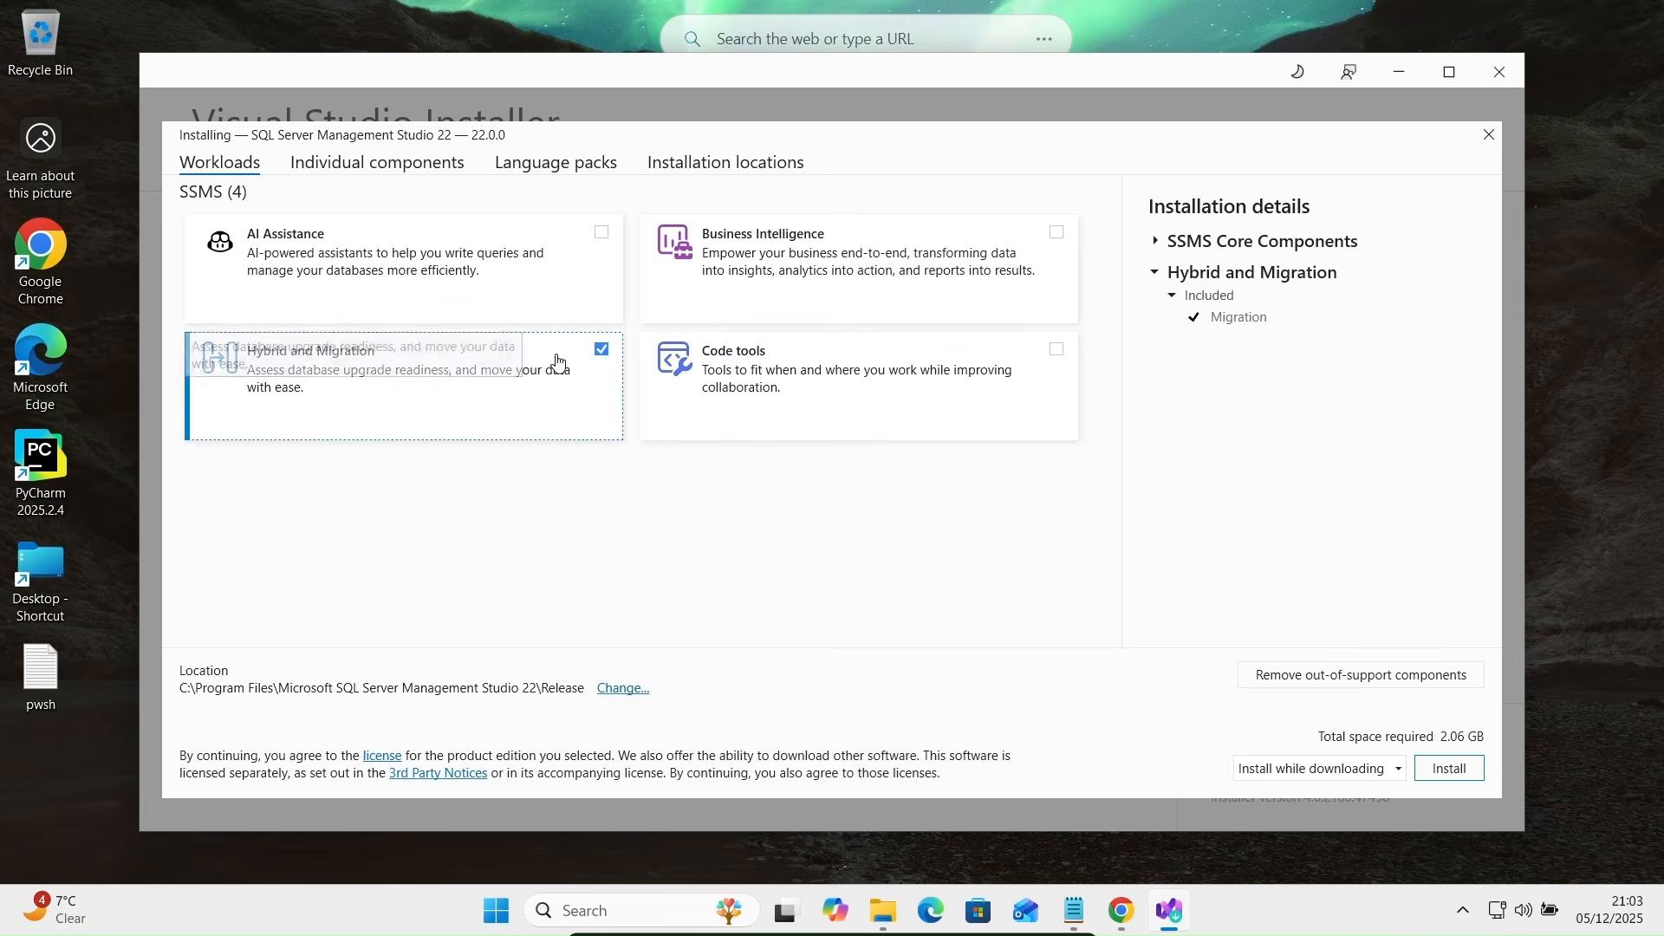
pyautogui.click(893, 256)
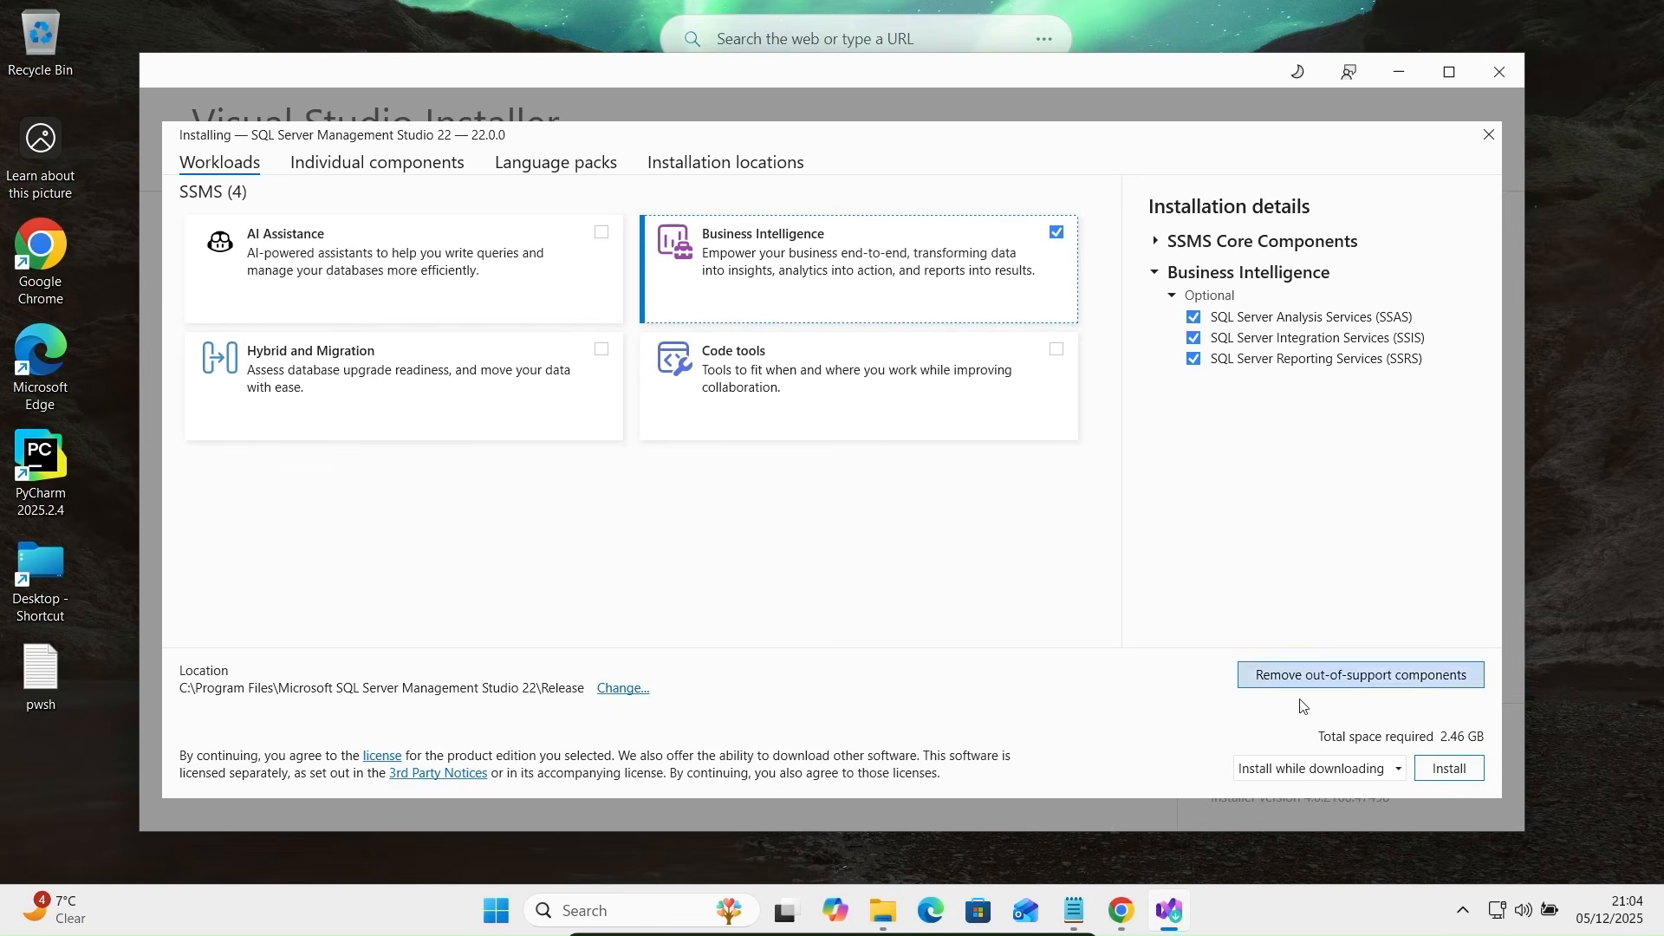
# - Install SQL Server Management Studio 22 (22.0.0) and launch it once installation finishes
pyautogui.click(1444, 769)
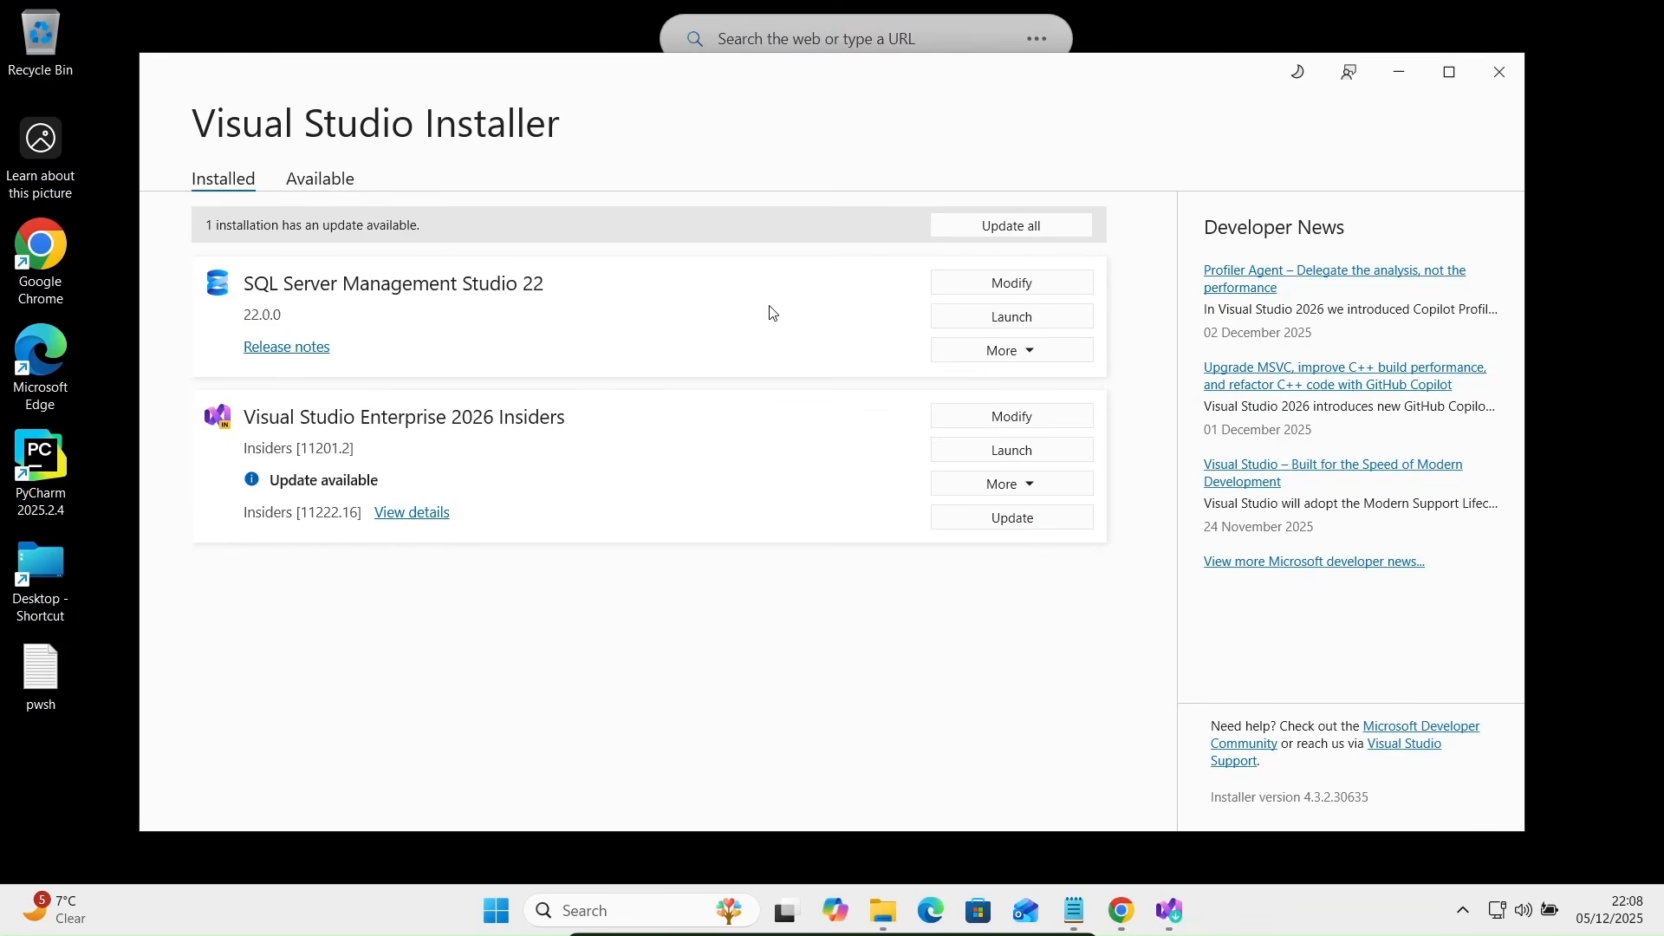
pyautogui.click(1007, 321)
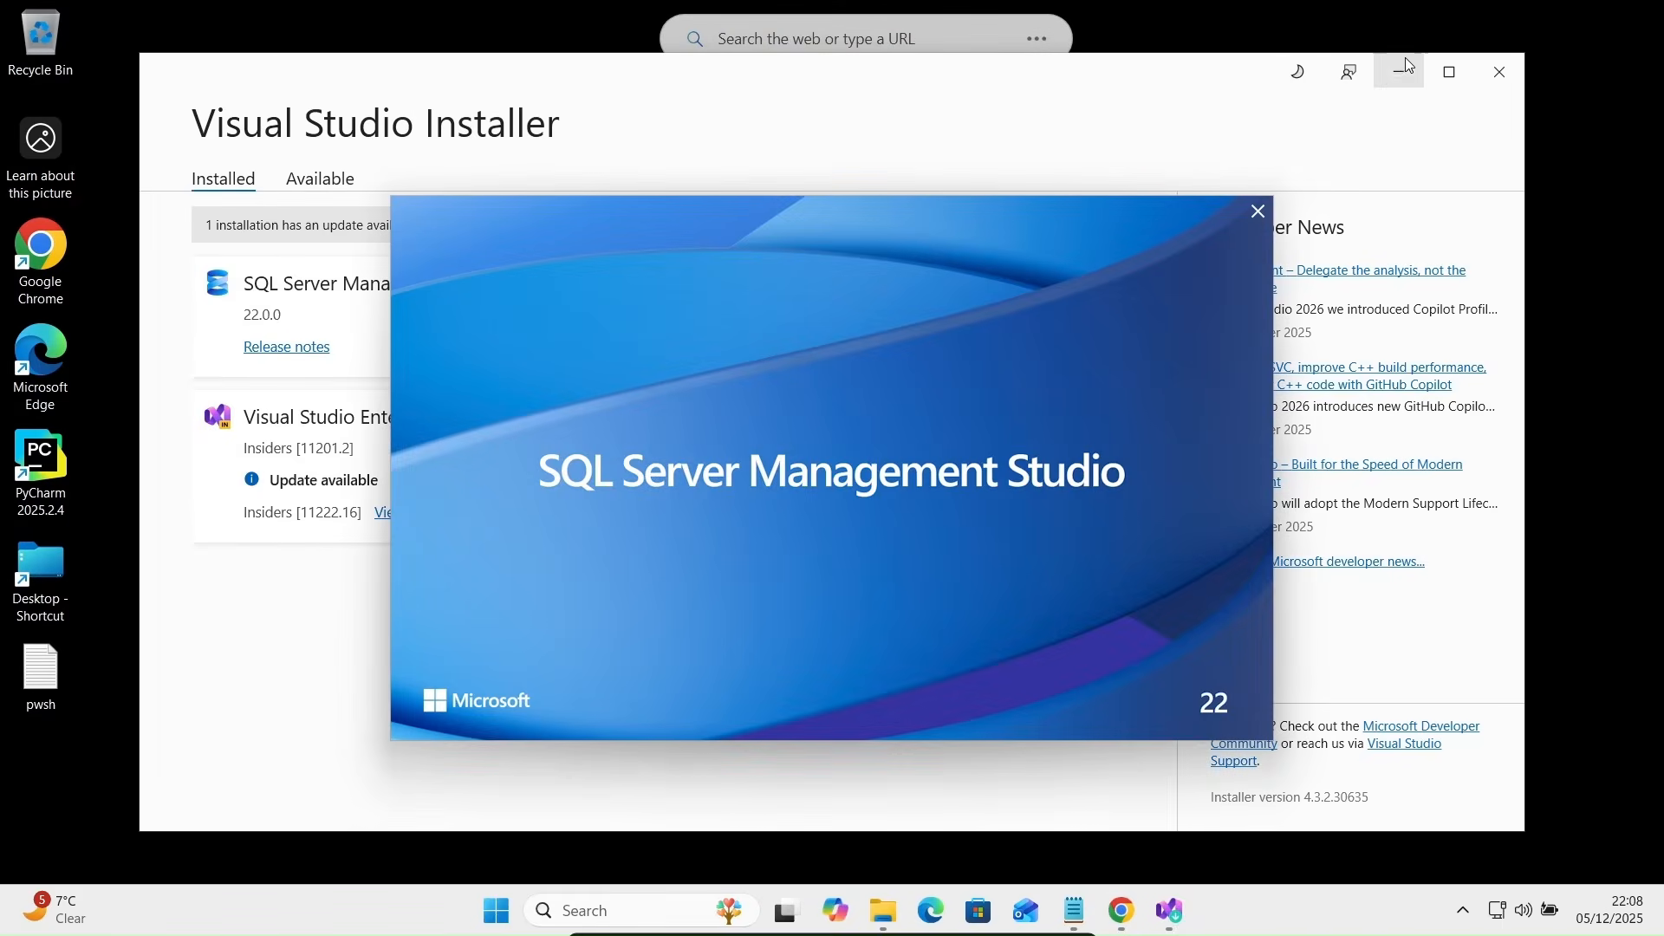
# - Minimize Visual Studio Installer and skip SSMS account sign-in to reach the Connect dialog
pyautogui.click(1393, 77)
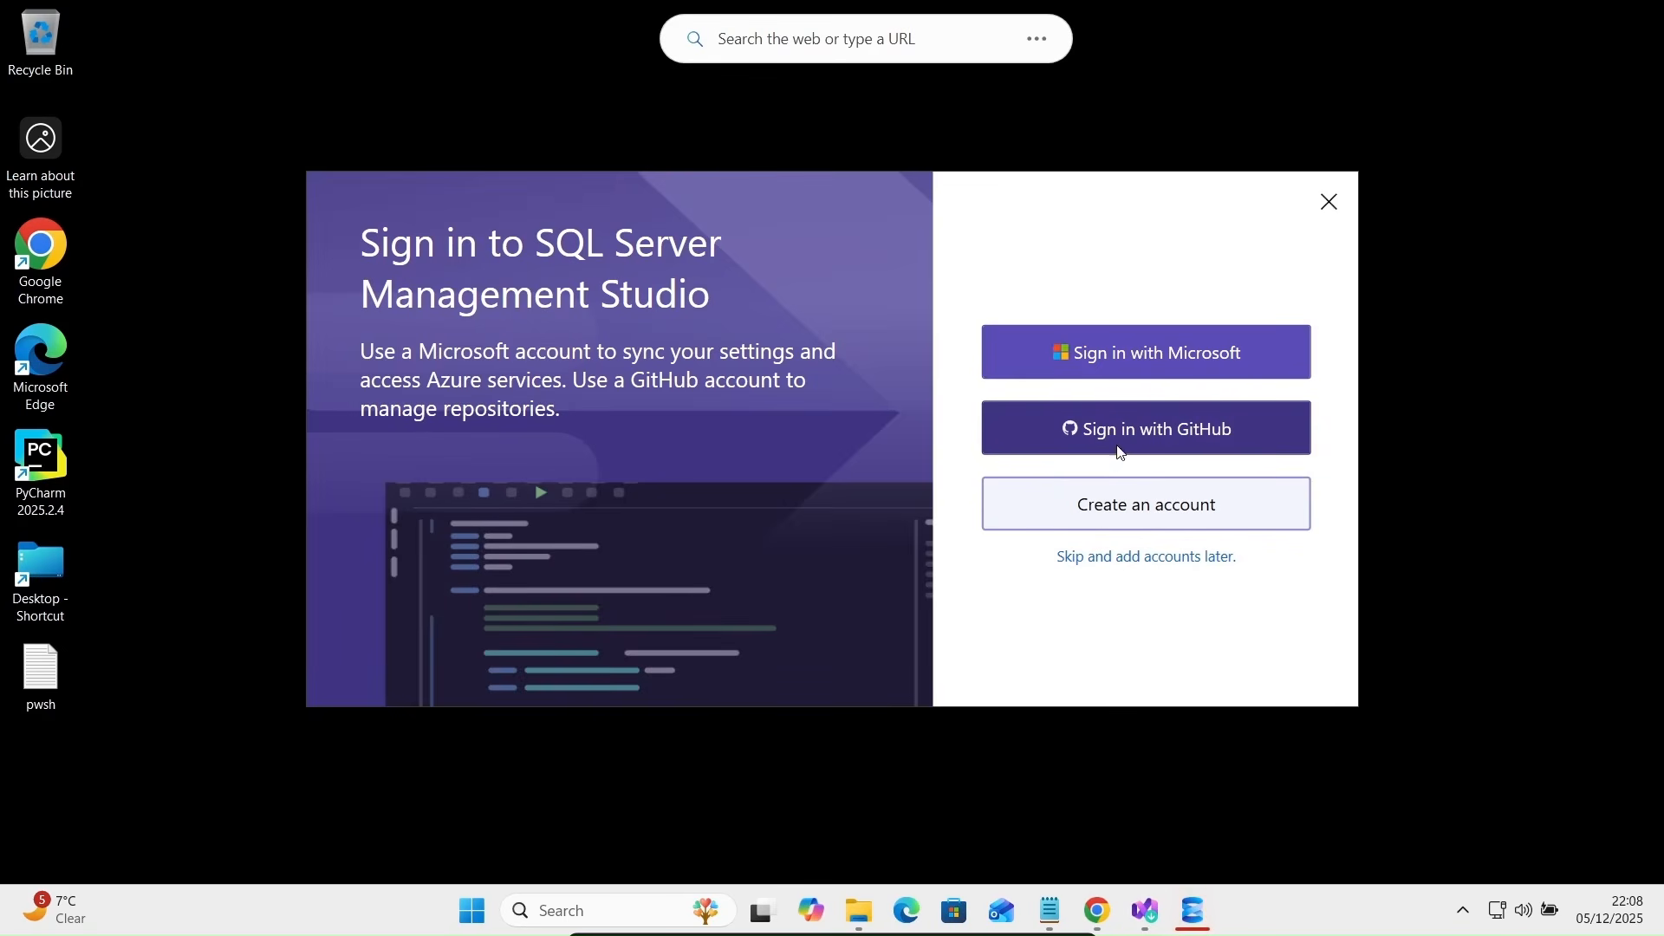
pyautogui.click(1090, 556)
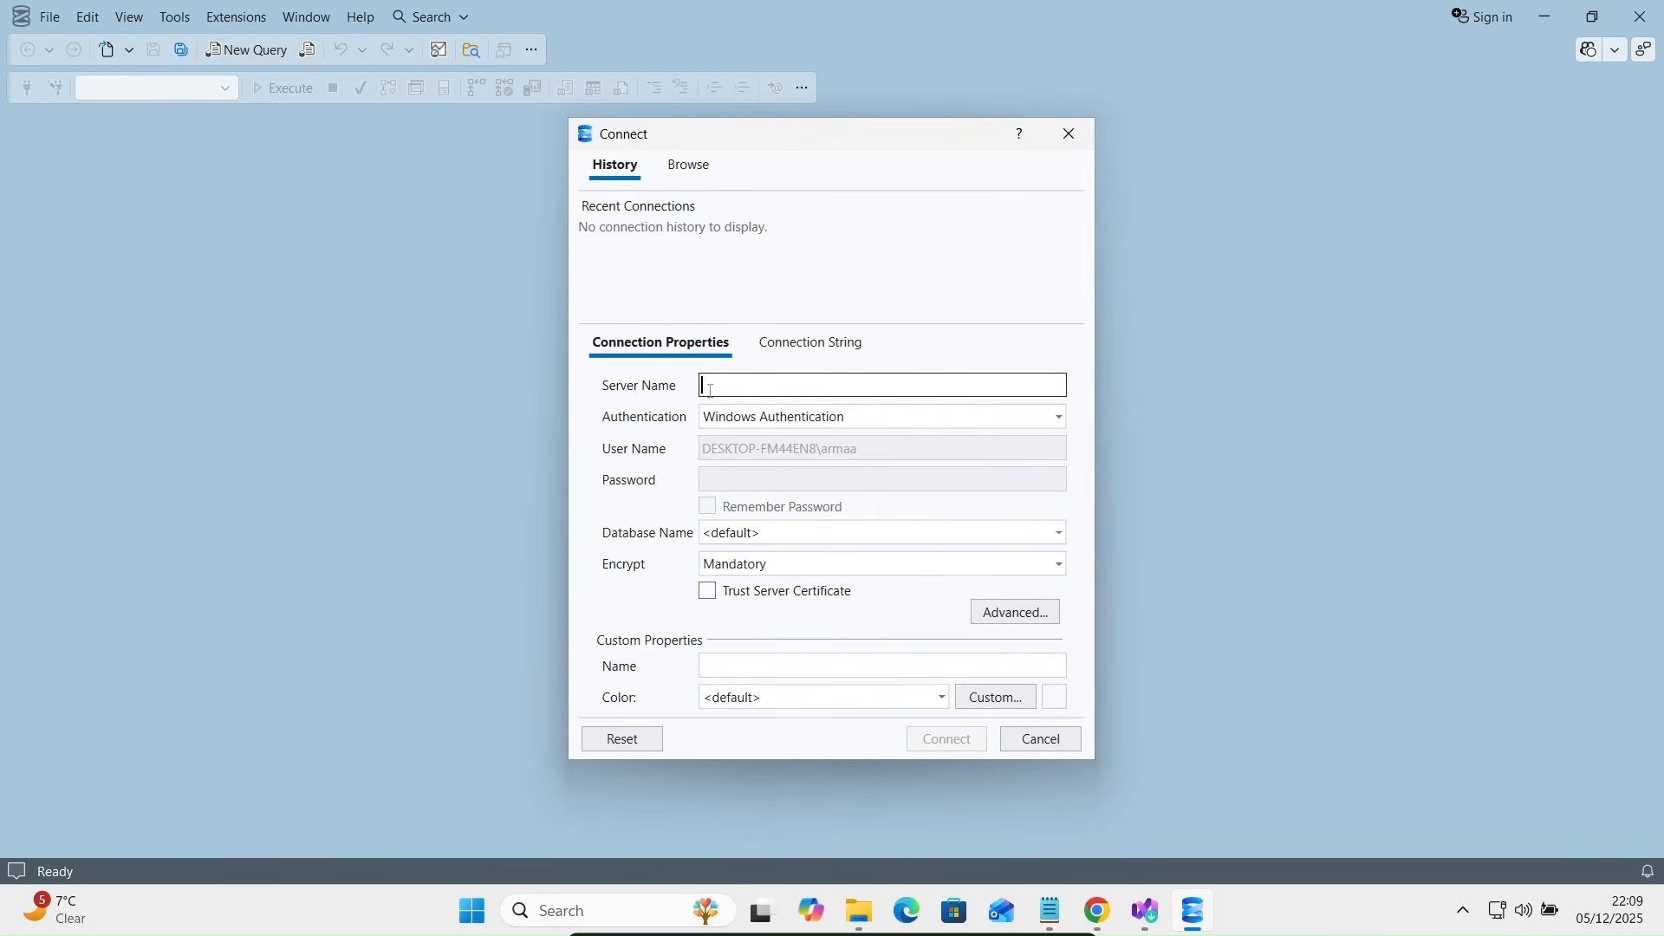
# - Connect to localhost with Windows Authentication, trusting the server certificate
pyautogui.write('l')
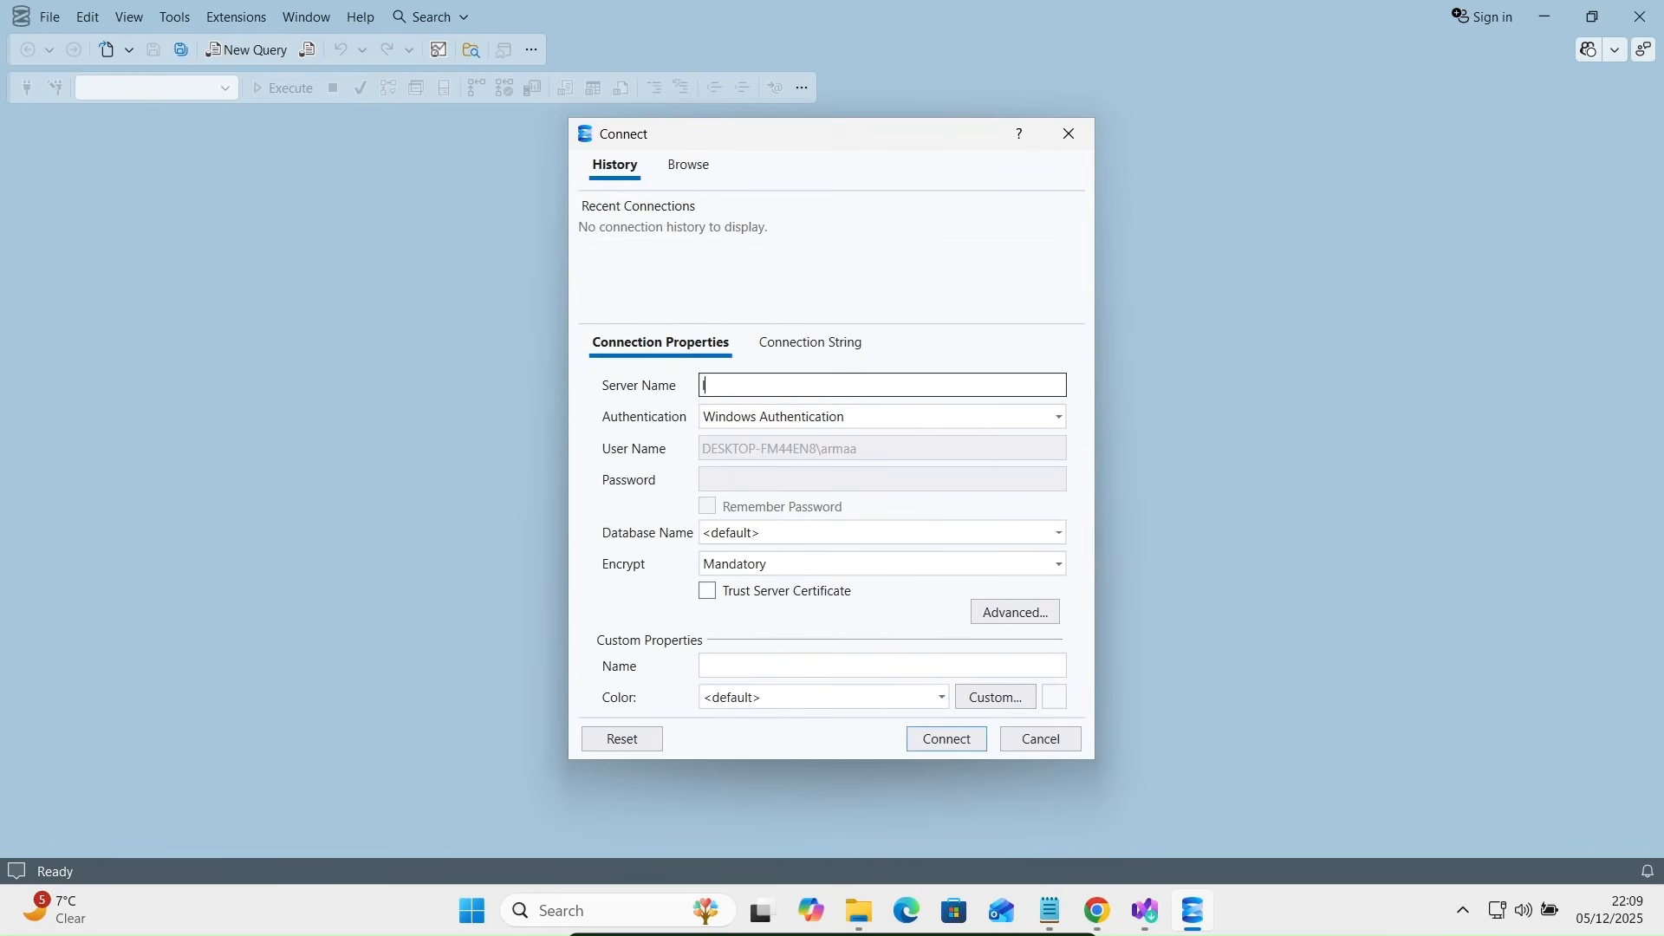
pyautogui.write('ocalhost')
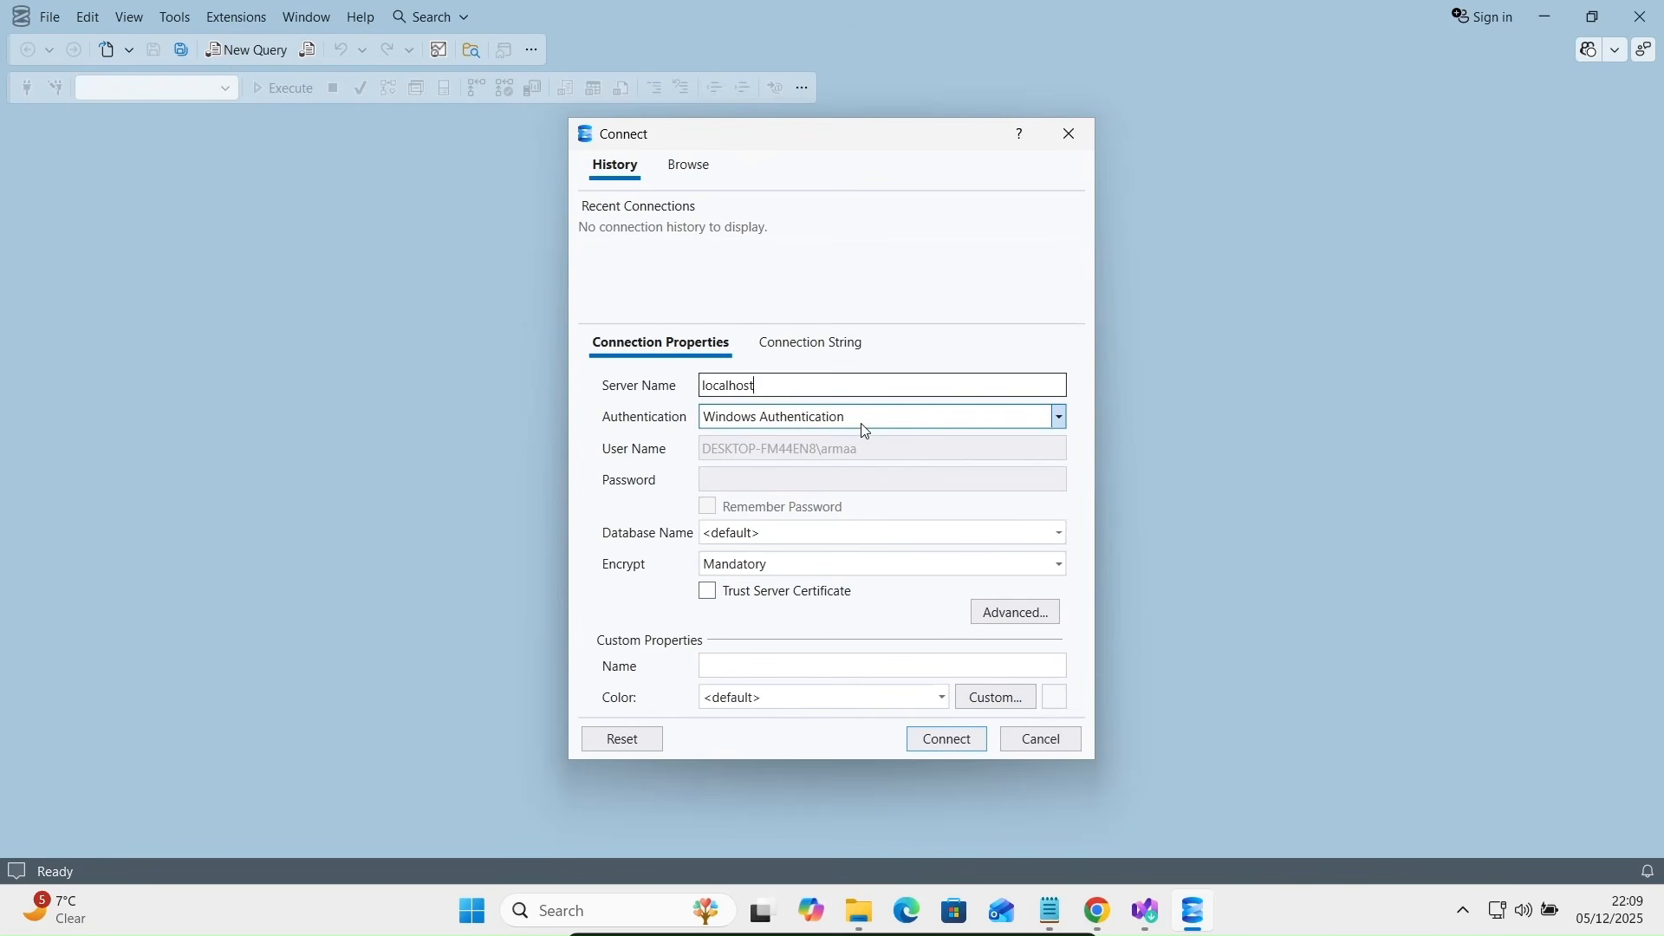
pyautogui.click(709, 597)
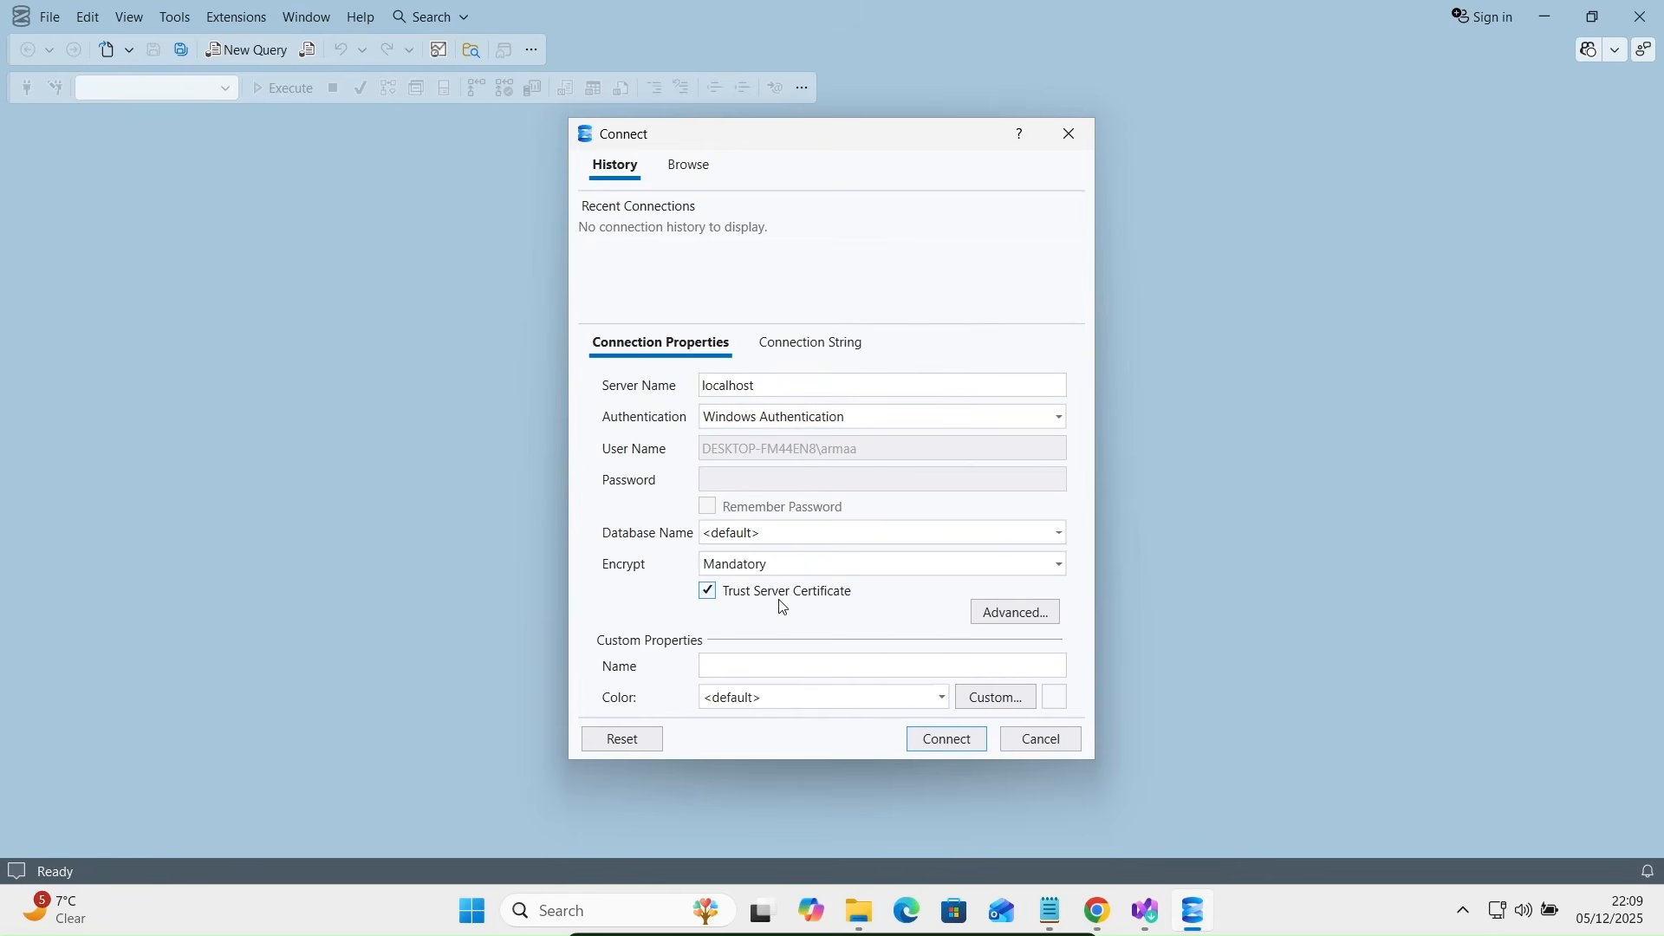
pyautogui.click(963, 737)
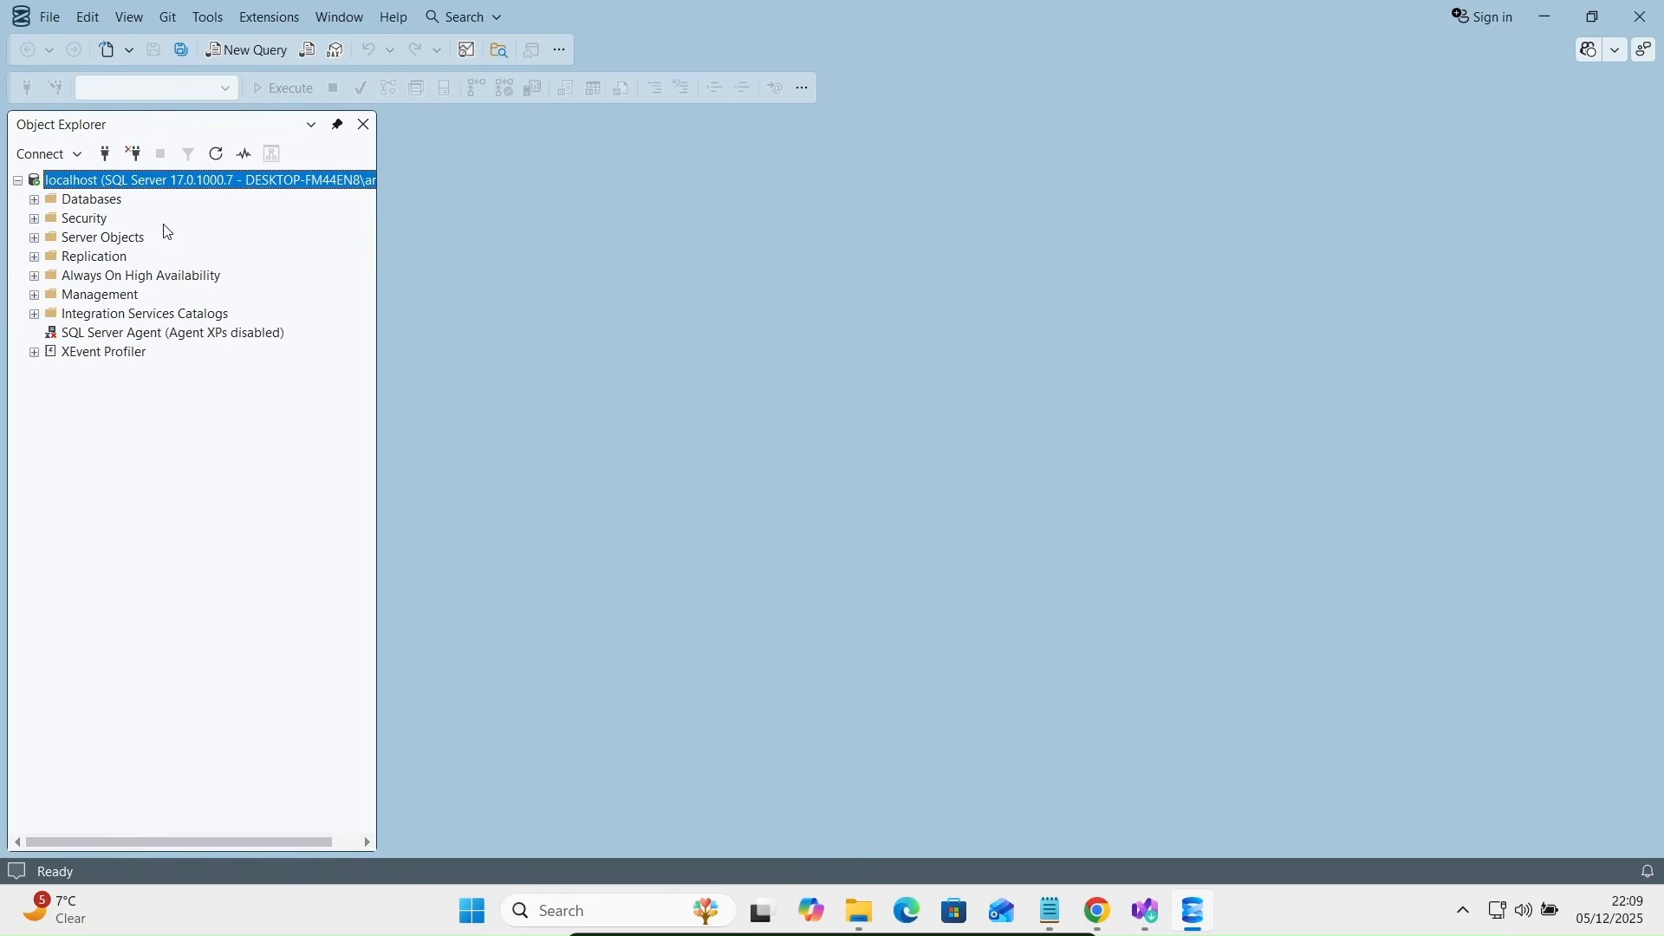
# - Expand the Databases folder, disconnect from localhost, and reopen the Connect dialog
pyautogui.click(35, 201)
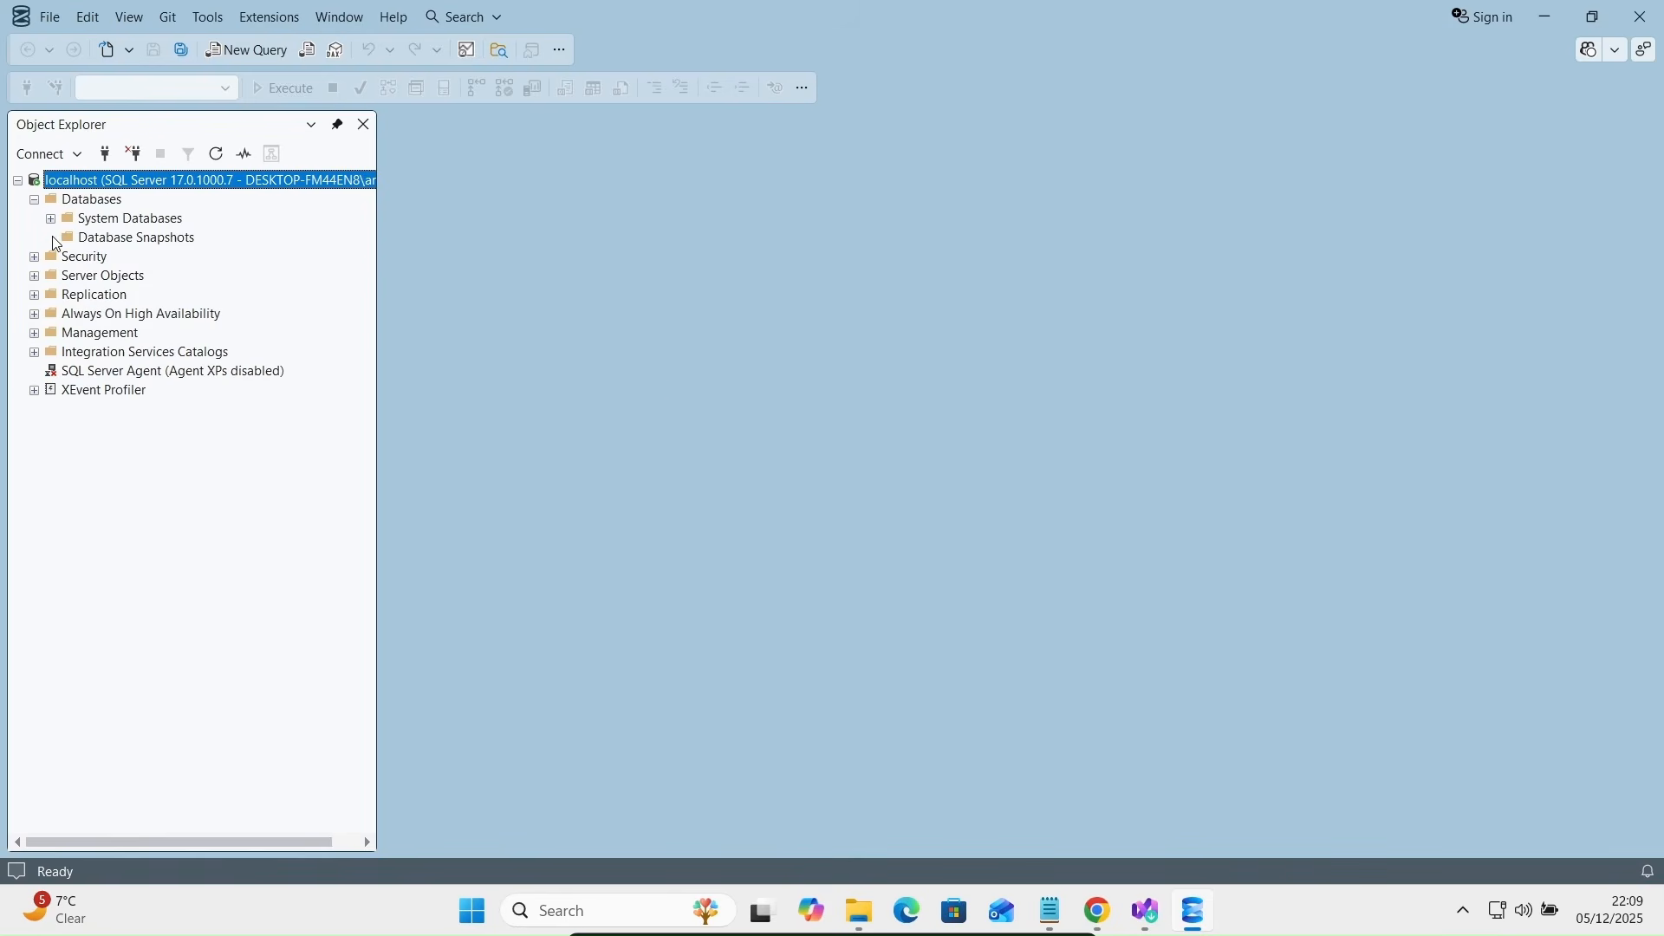
pyautogui.click(134, 156)
pyautogui.click(104, 156)
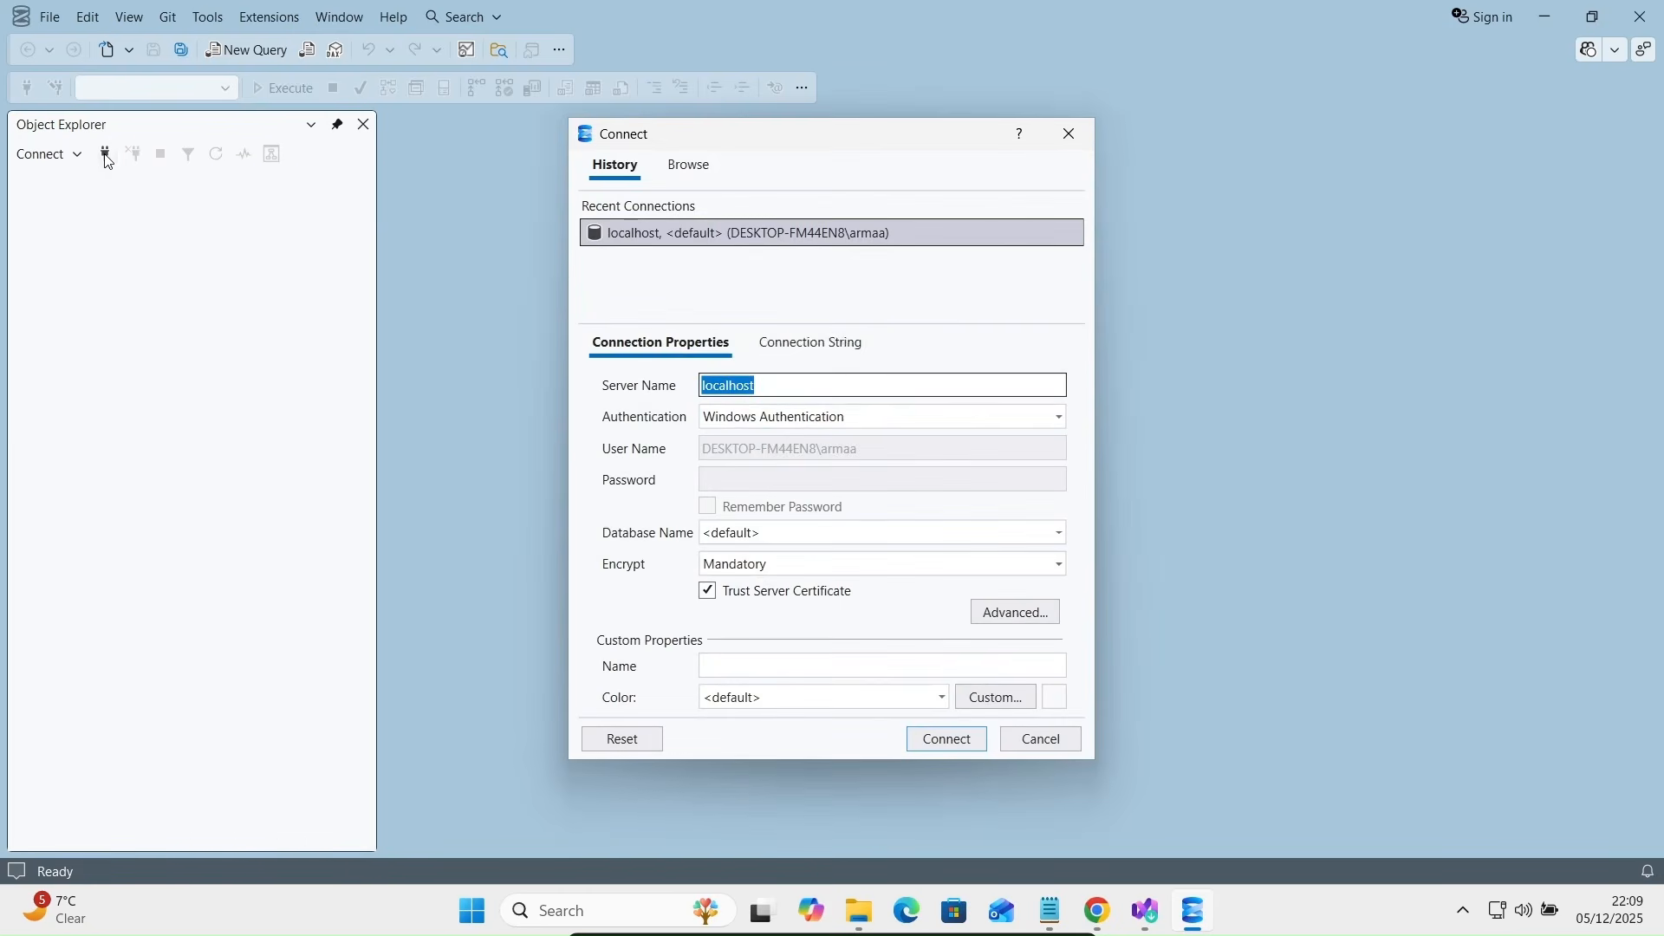
# - Connect to localhost using SQL Server Authentication with the sa login and its password
pyautogui.click(794, 424)
pyautogui.click(745, 465)
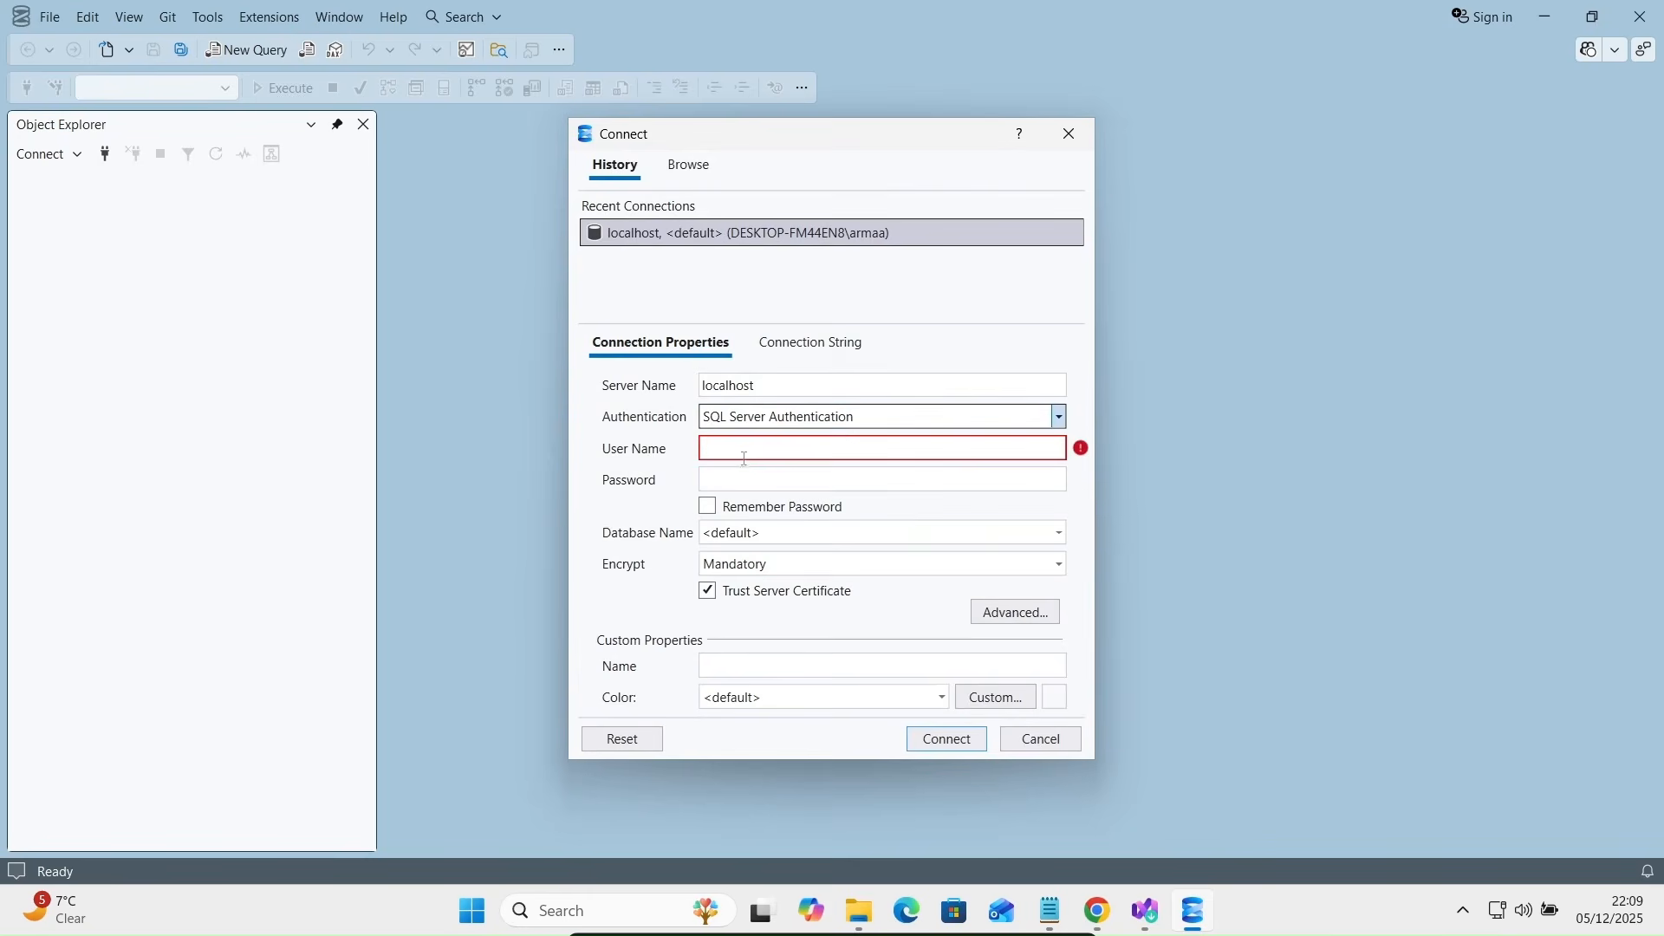
pyautogui.click(741, 451)
pyautogui.write('sa')
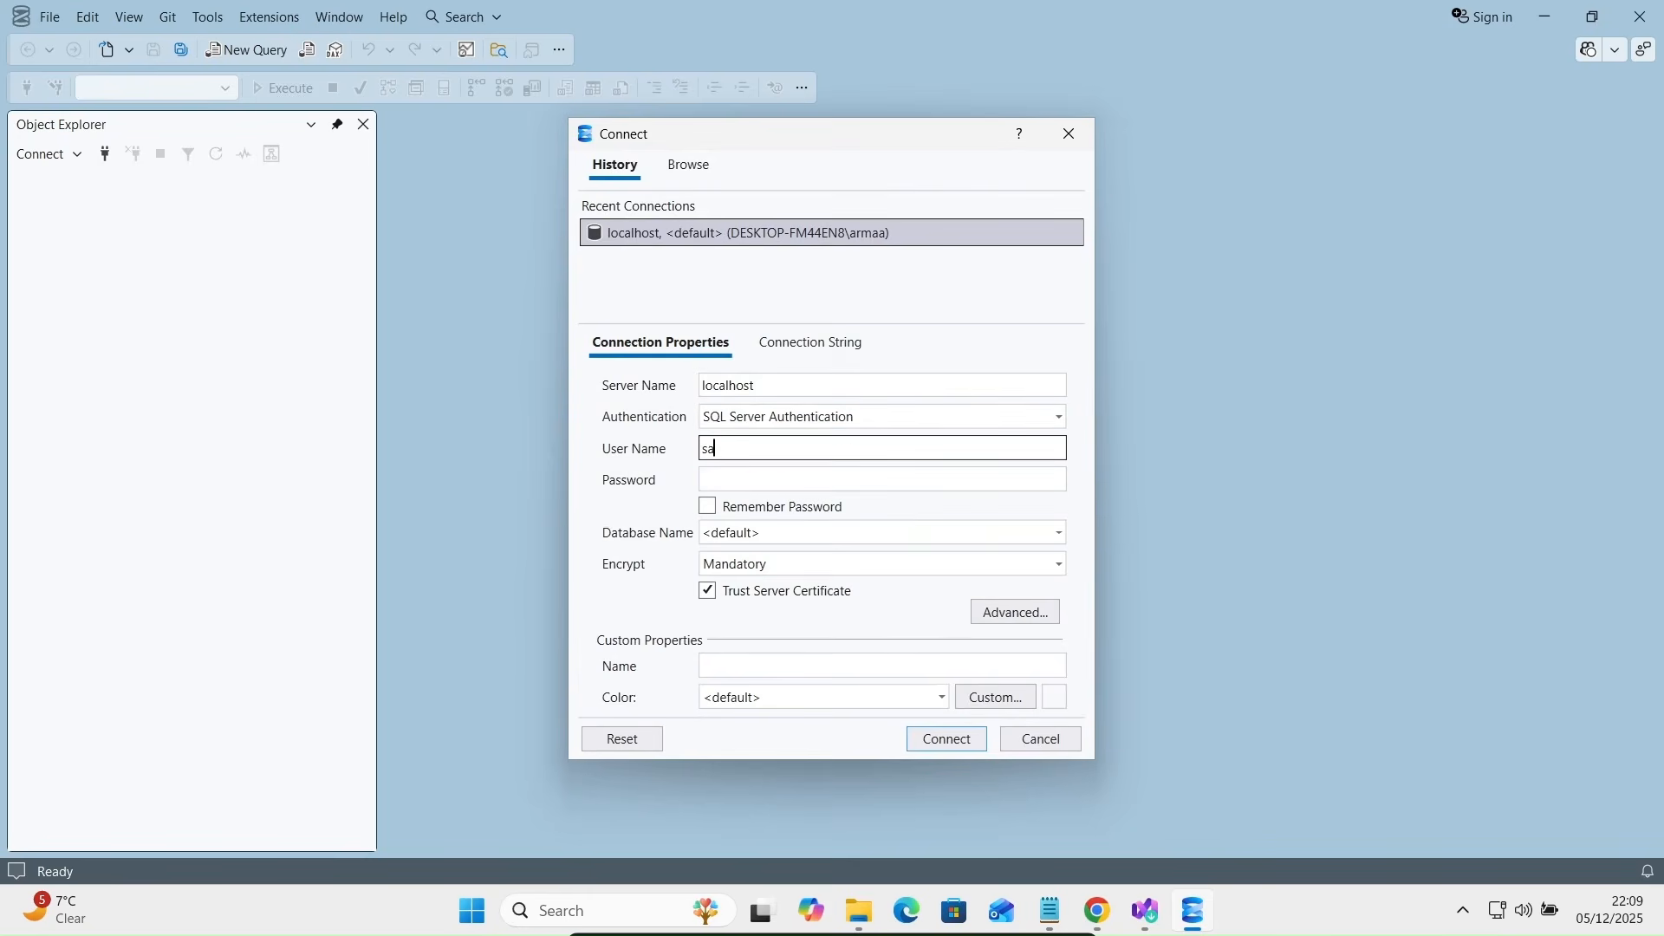
pyautogui.press('Tab')
pyautogui.write('123')
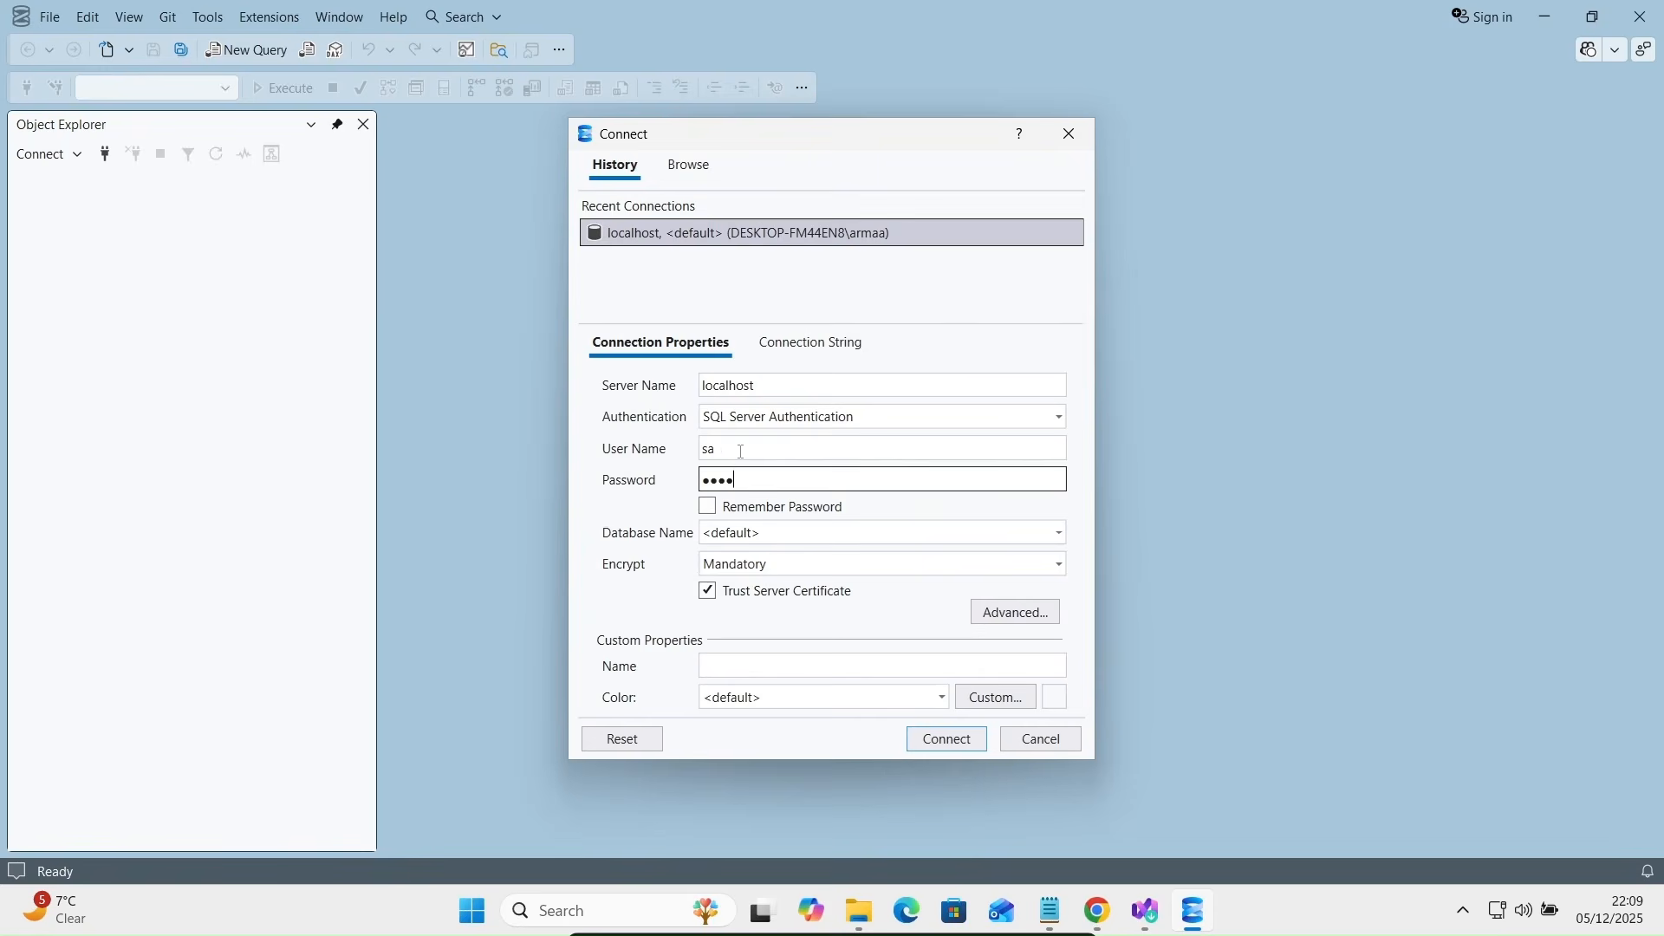
pyautogui.click(951, 751)
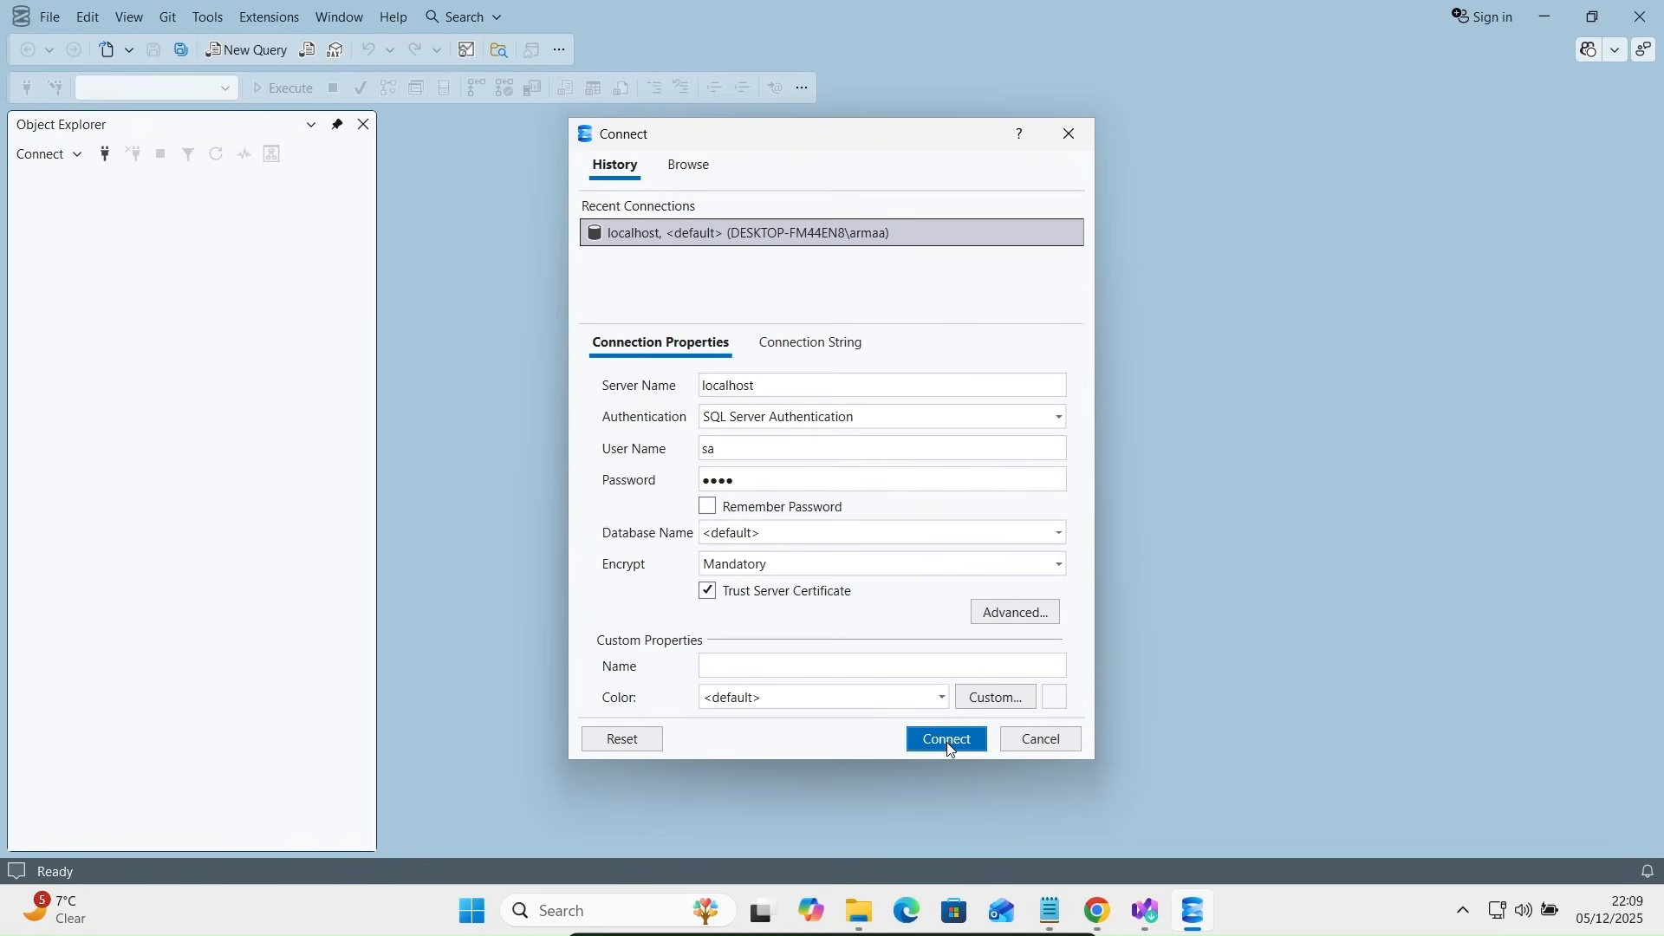